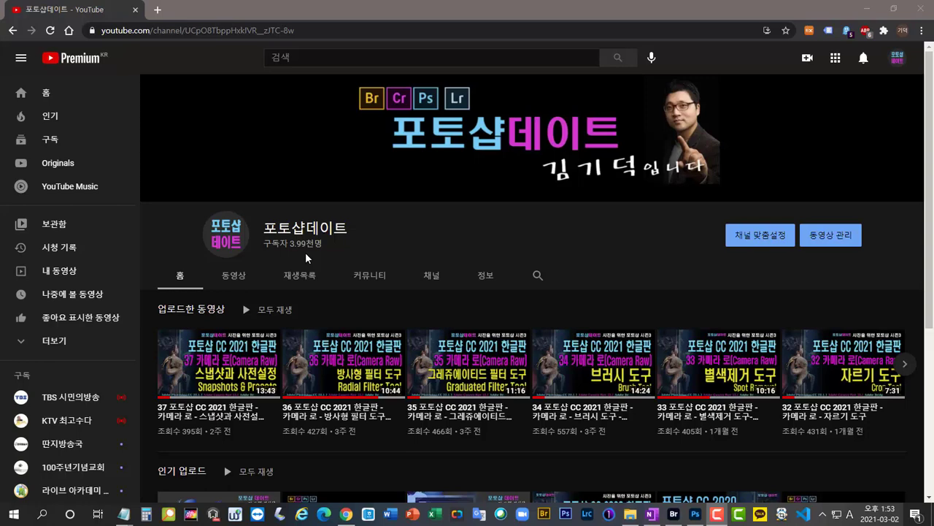
# - Switch to the OneNote lecture list and read through the Season 2 lessons down to the Season 3 Korean edition section
pyautogui.hotkey('alt', 'Tab')
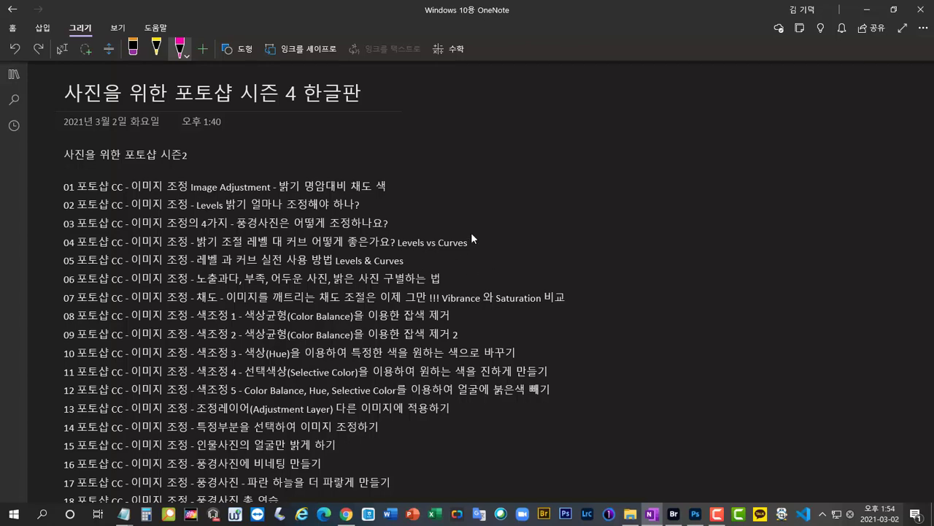
pyautogui.scroll(-5, 506, 246)
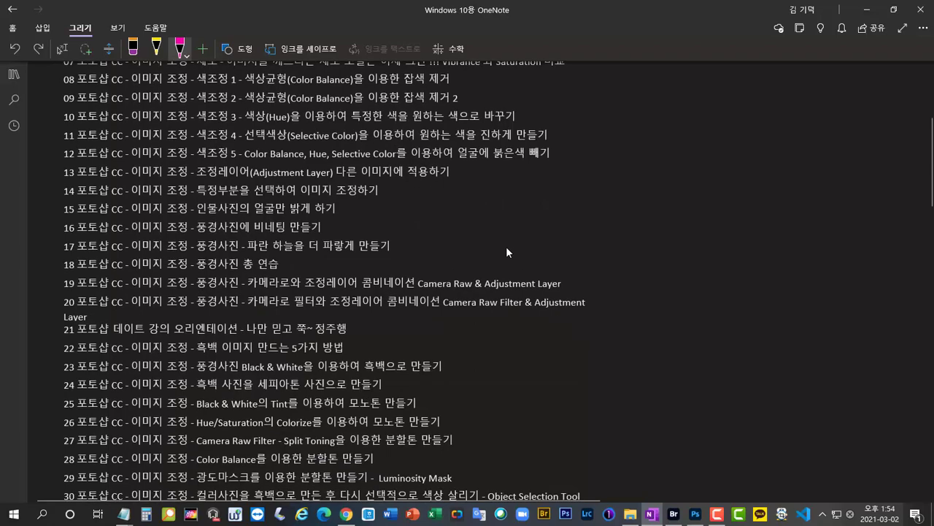
pyautogui.scroll(-9, 506, 246)
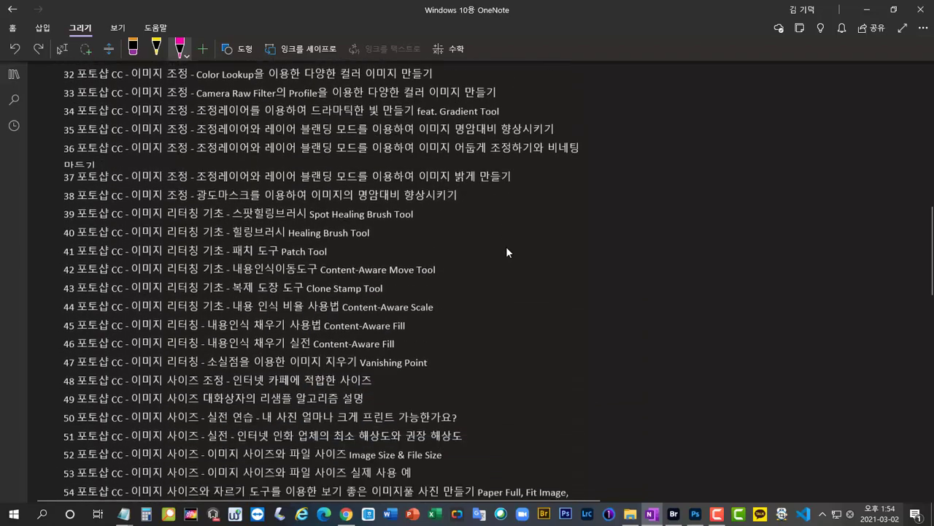
pyautogui.scroll(-7, 508, 249)
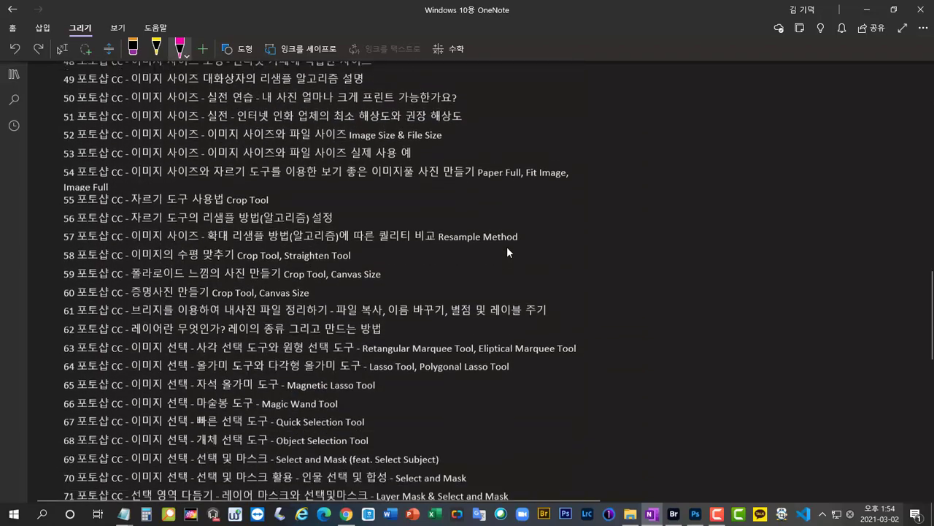
pyautogui.scroll(-2, 508, 250)
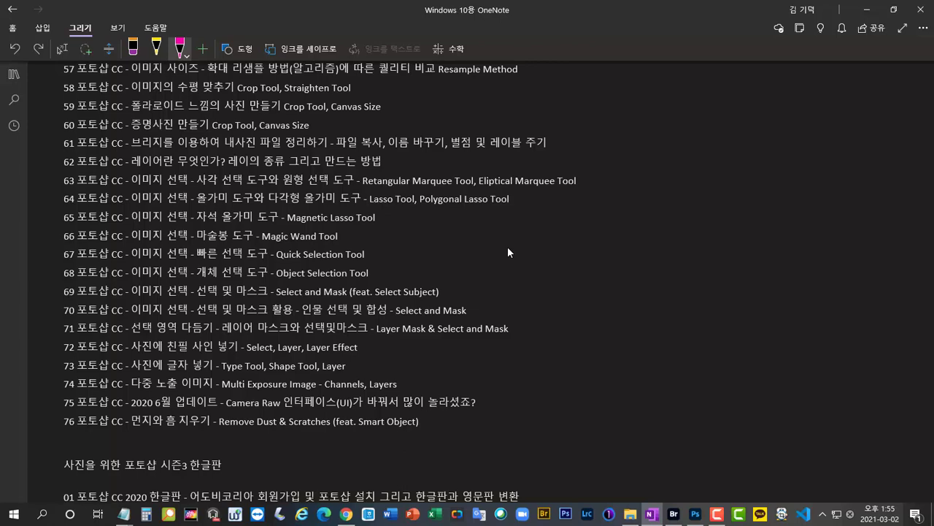
pyautogui.scroll(-6, 545, 186)
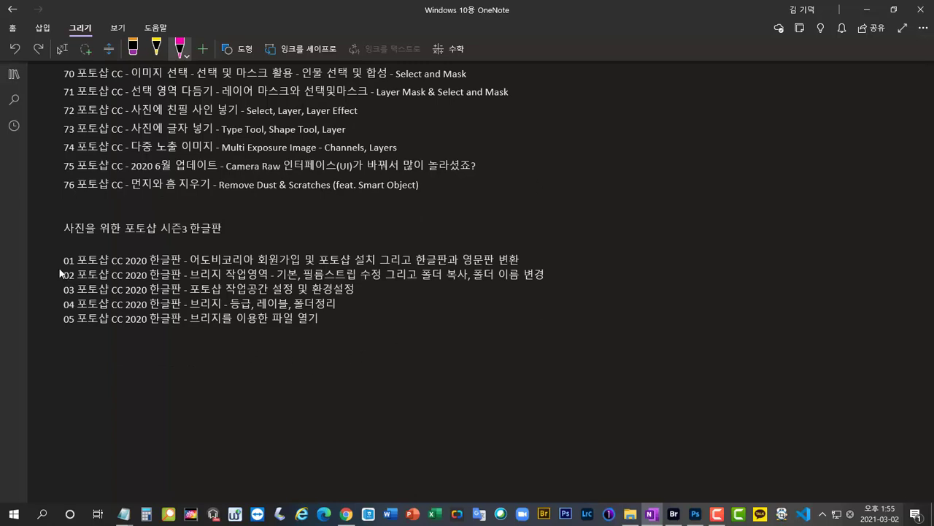
# - Underline in pink the Season 3 lesson numbers 01 to 05 and key title phrases such as 설치, 한글판과 영문판 변환 and 작업공간
pyautogui.moveTo(60, 268)
pyautogui.mouseDown()
pyautogui.moveTo(73, 268)
pyautogui.moveTo(84, 320)
pyautogui.mouseUp()
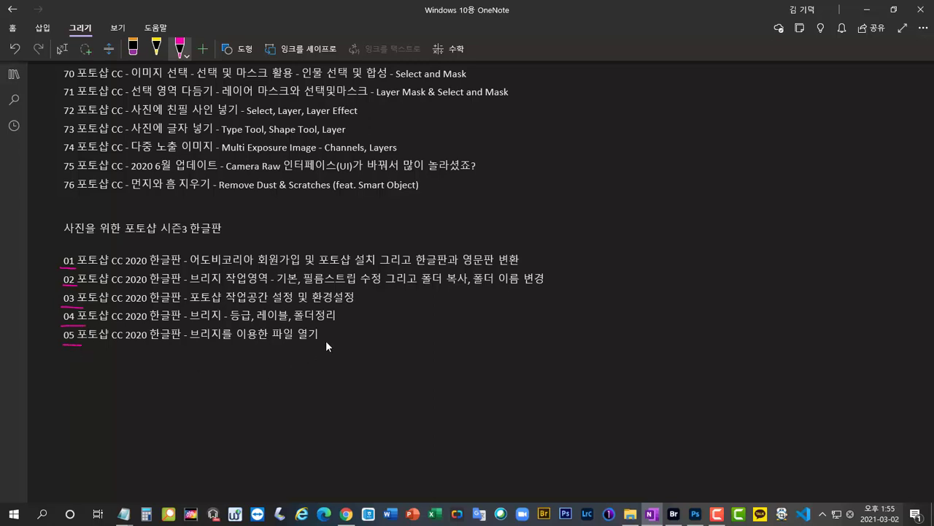
pyautogui.moveTo(357, 269); pyautogui.dragTo(521, 268)
pyautogui.moveTo(190, 322); pyautogui.dragTo(258, 323)
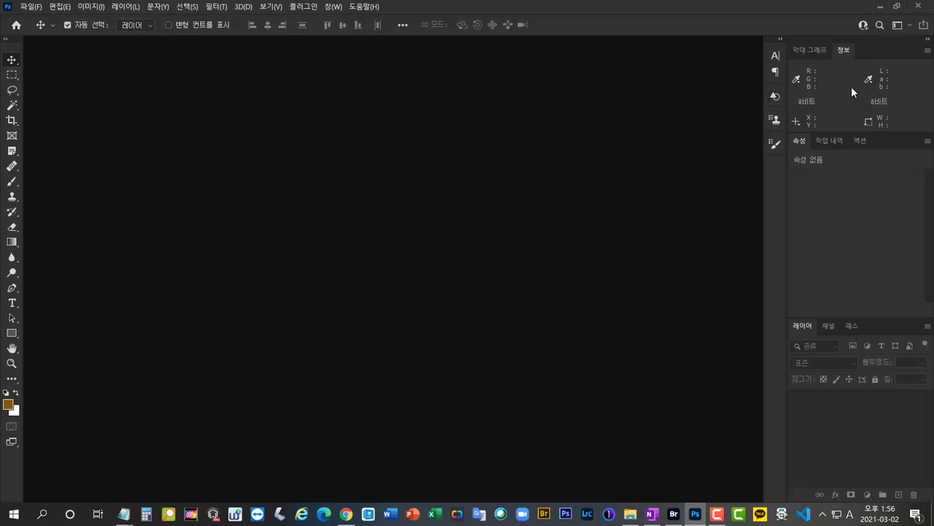
# - In Photoshop, regroup the Info panel with Properties, History and Actions, and return it to the Histogram group
pyautogui.click(810, 50)
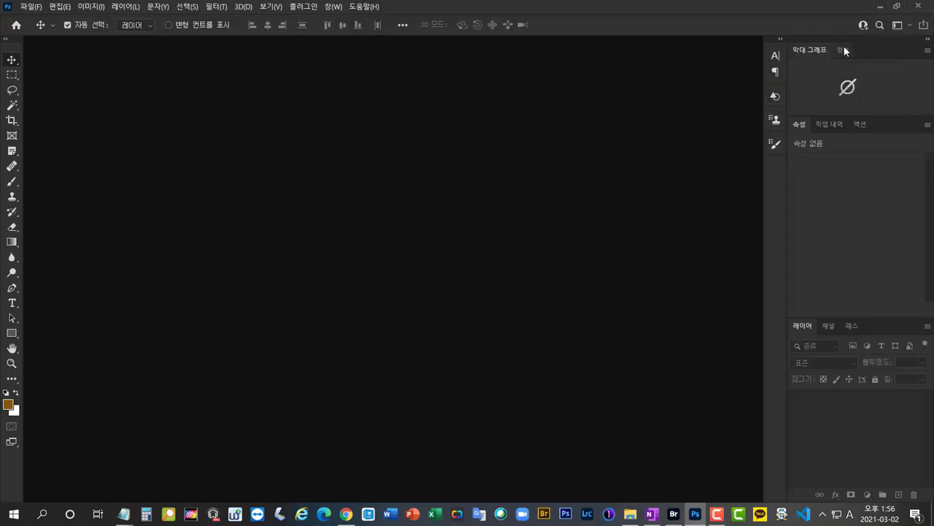
pyautogui.moveTo(844, 49); pyautogui.dragTo(877, 132)
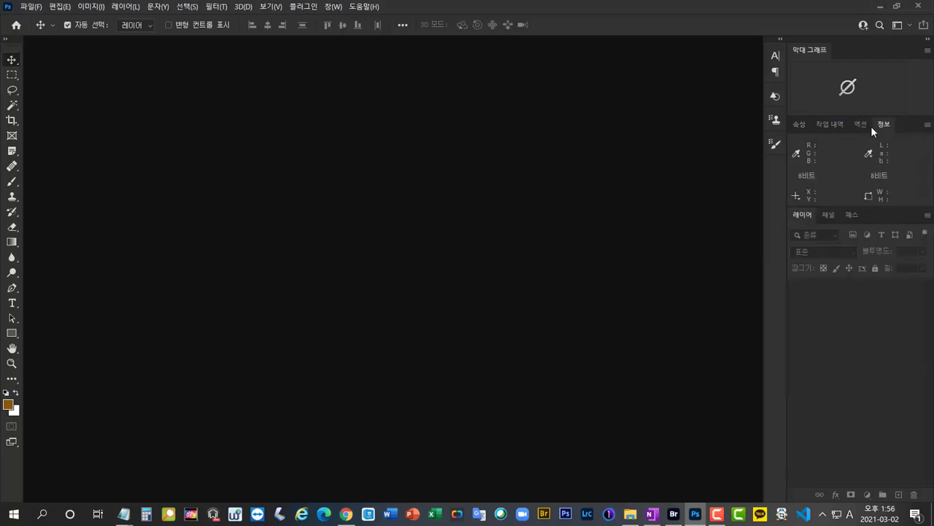
pyautogui.moveTo(716, 200); pyautogui.dragTo(835, 53)
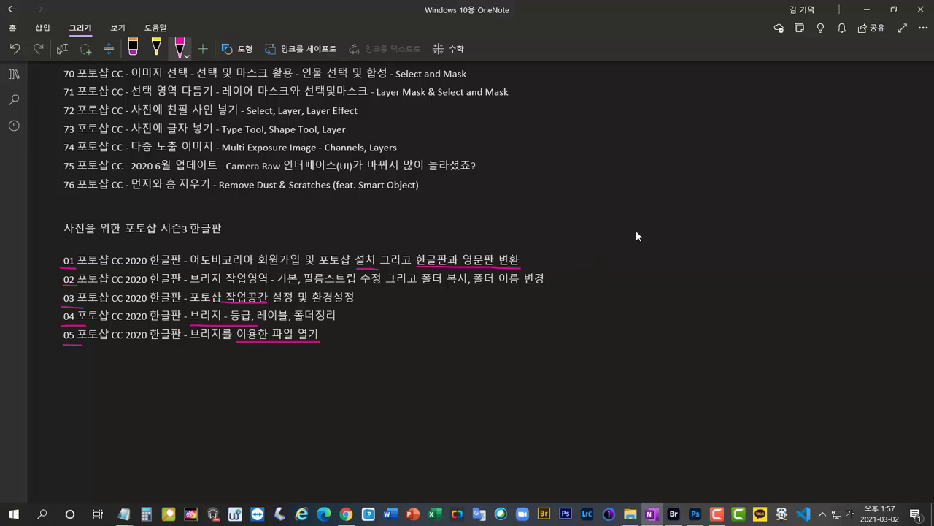
# - Switch to Bridge and open the JPG of the baby in the blue knit hat in Camera Raw
pyautogui.moveTo(636, 234); pyautogui.dragTo(235, 391)
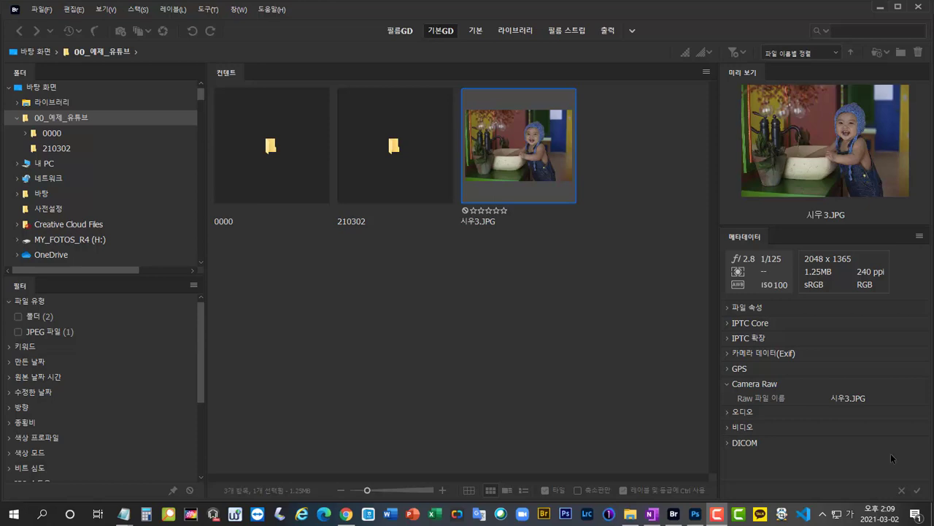
pyautogui.click(525, 246)
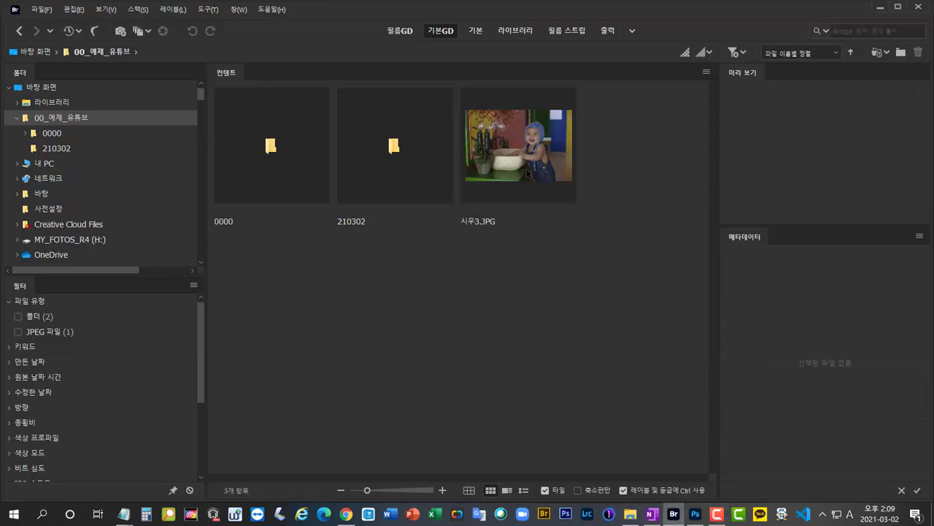
pyautogui.rightClick(527, 170)
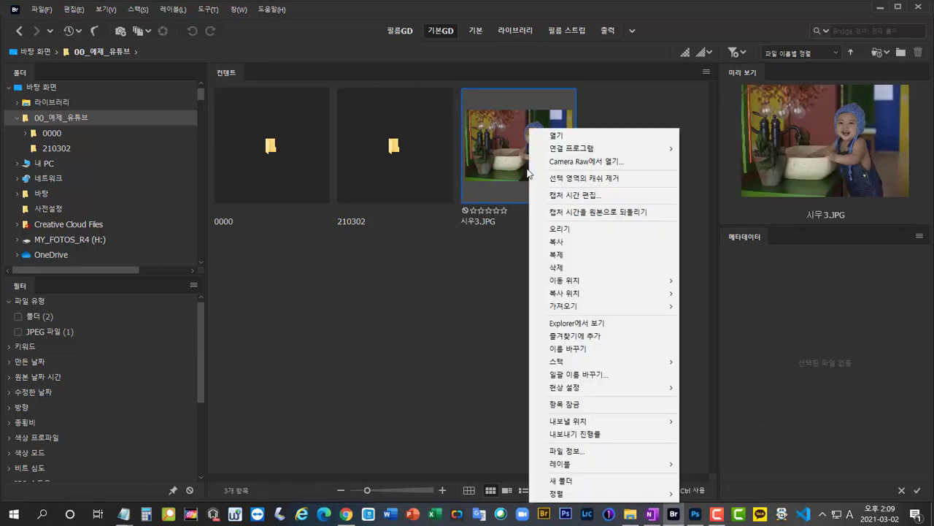
pyautogui.click(567, 163)
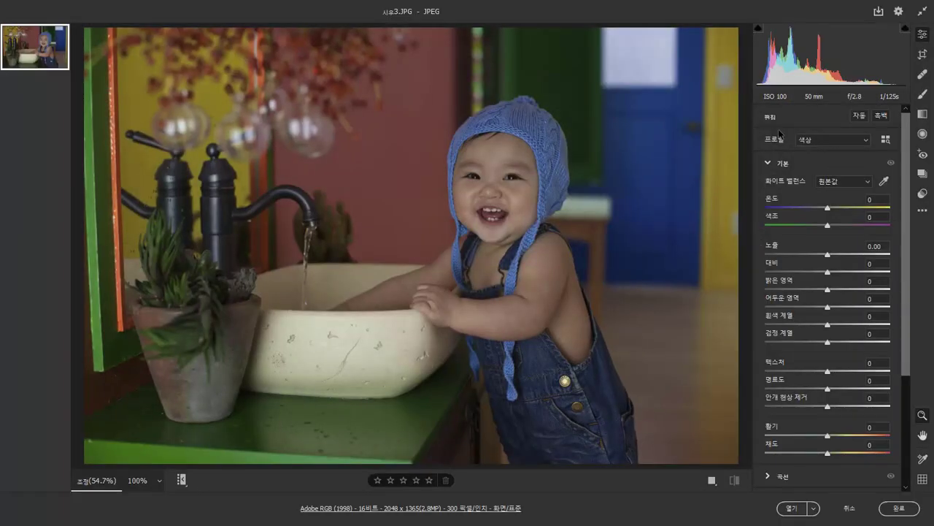
# - Examine the Camera Raw editing sections by collapsing and re-expanding the Basic (기본) adjustments, including the sliders further down
pyautogui.click(772, 166)
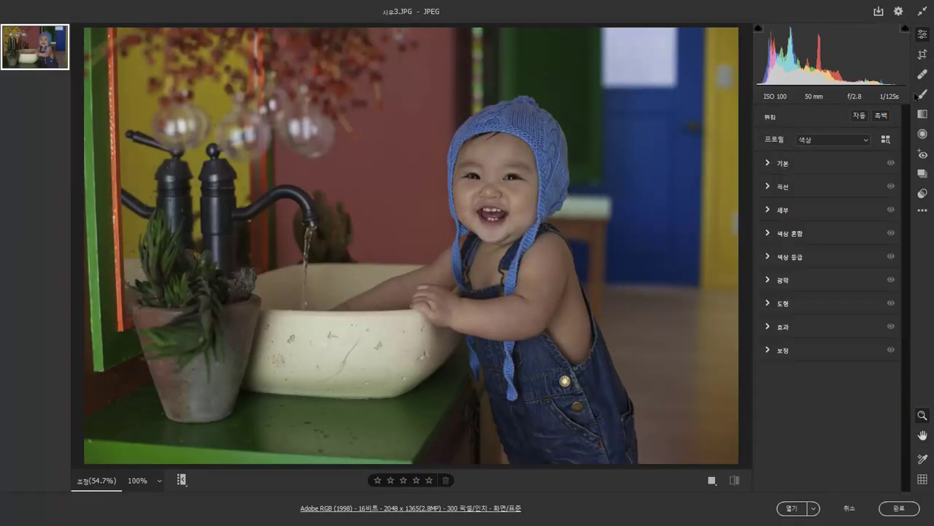
pyautogui.click(771, 164)
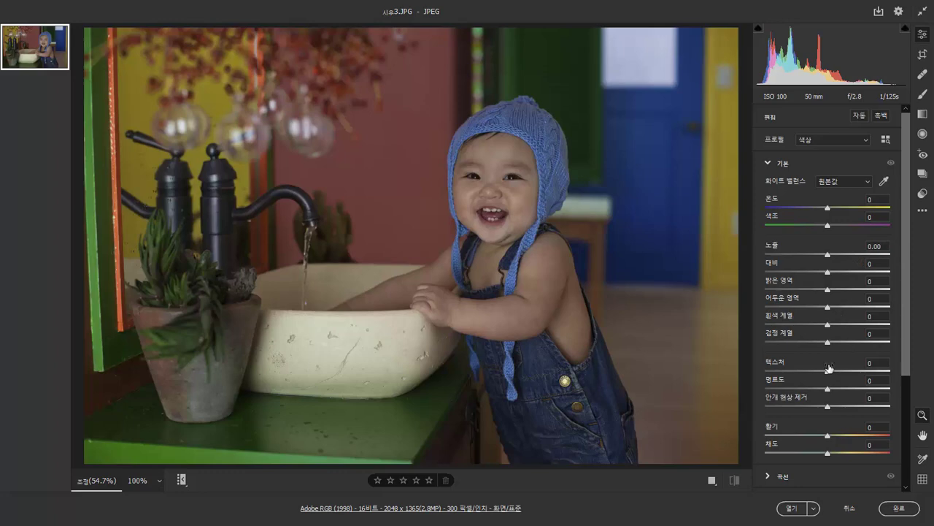
pyautogui.moveTo(907, 368)
pyautogui.mouseDown()
pyautogui.moveTo(904, 435)
pyautogui.moveTo(898, 356)
pyautogui.mouseUp()
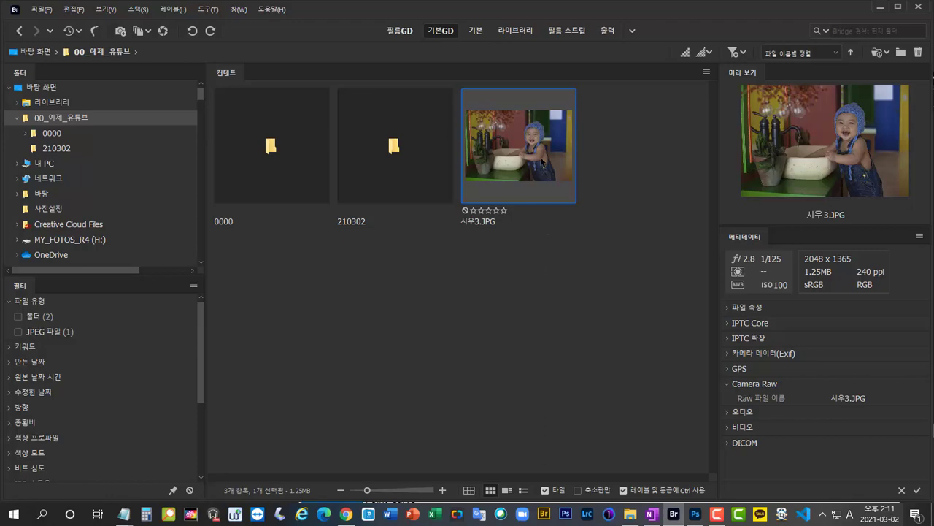
# - Open the baby photo from Bridge in Photoshop and shift its floating document window slightly
pyautogui.doubleClick(542, 160)
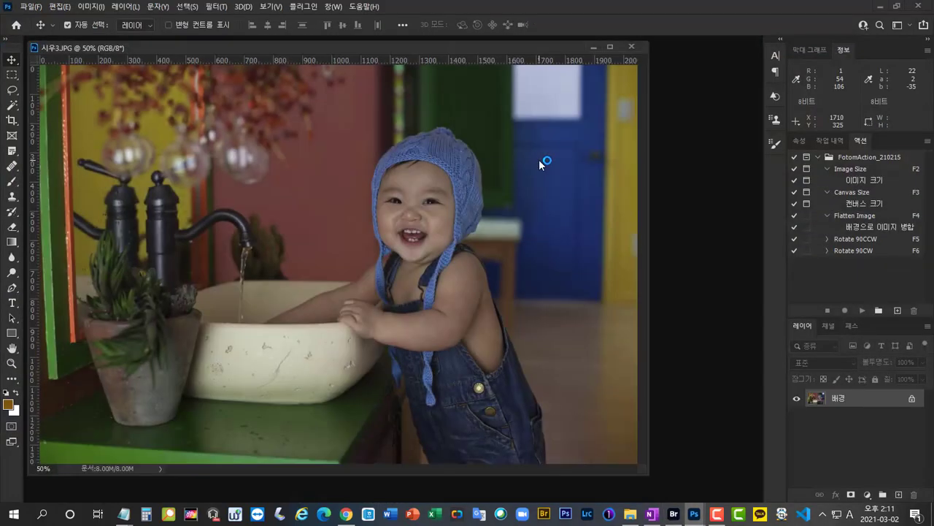
pyautogui.moveTo(547, 49); pyautogui.dragTo(544, 49)
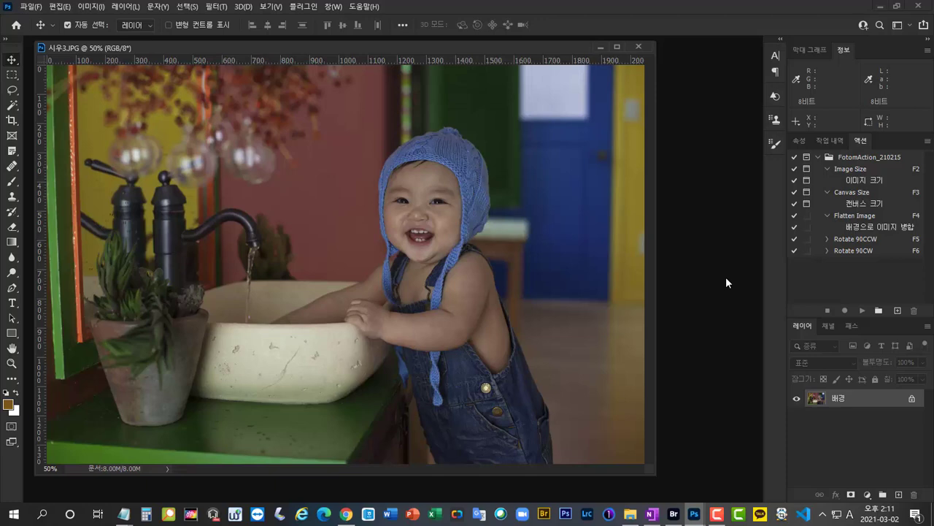
# - From the desktop, open the Windows display settings and examine the available display resolutions
pyautogui.rightClick(305, 238)
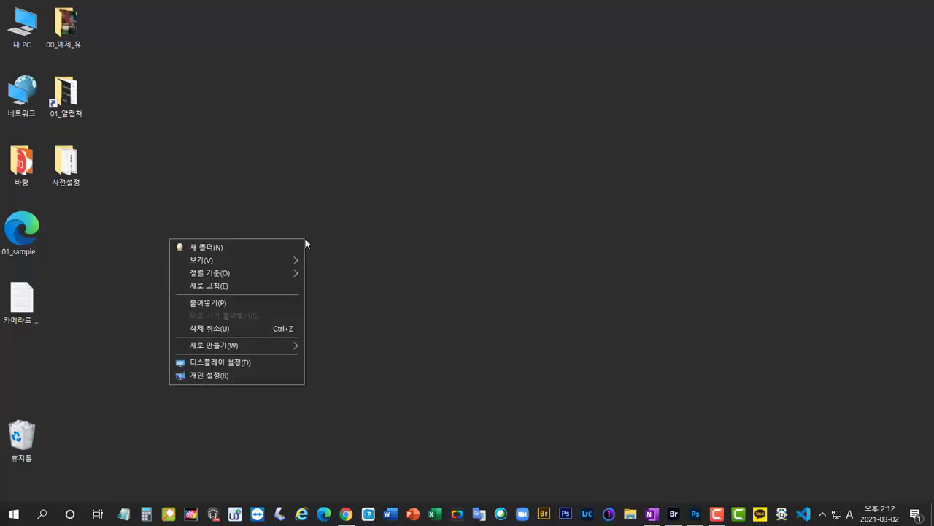
pyautogui.click(277, 365)
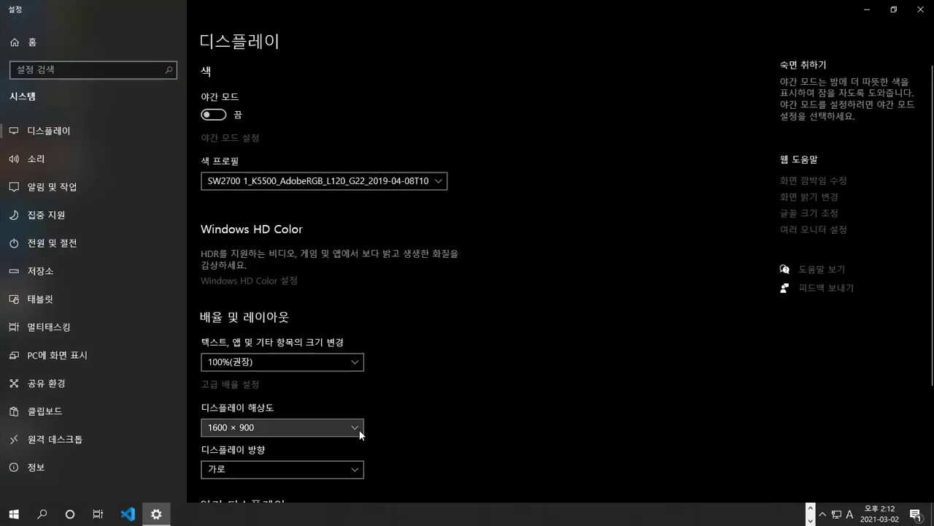
pyautogui.click(359, 429)
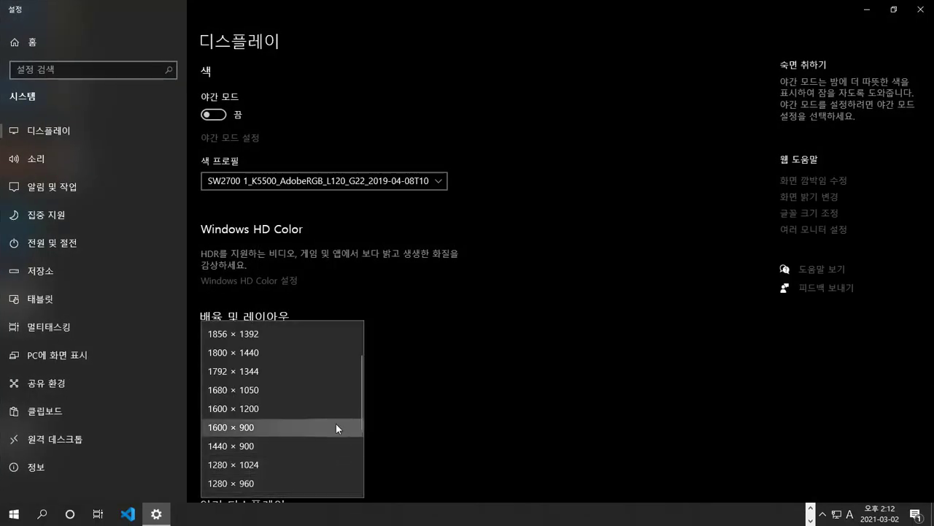
pyautogui.scroll(1, 336, 427)
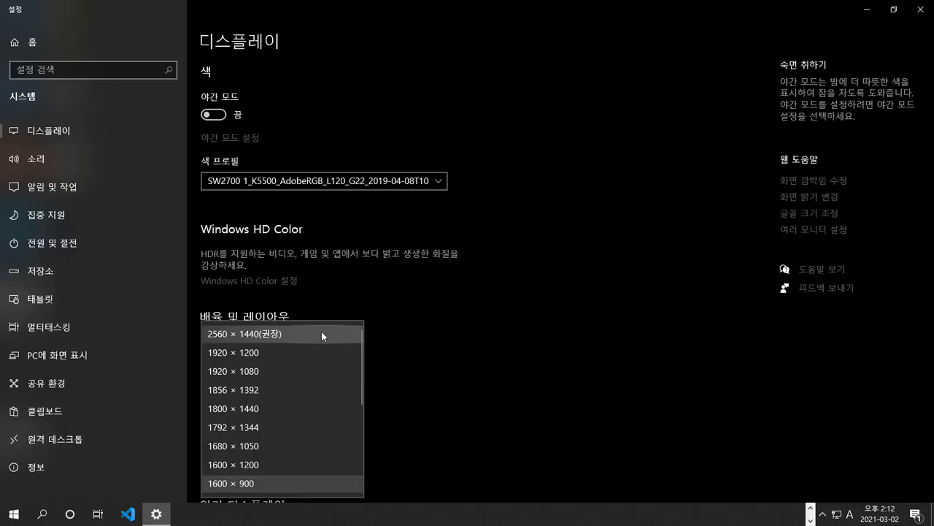
pyautogui.click(570, 469)
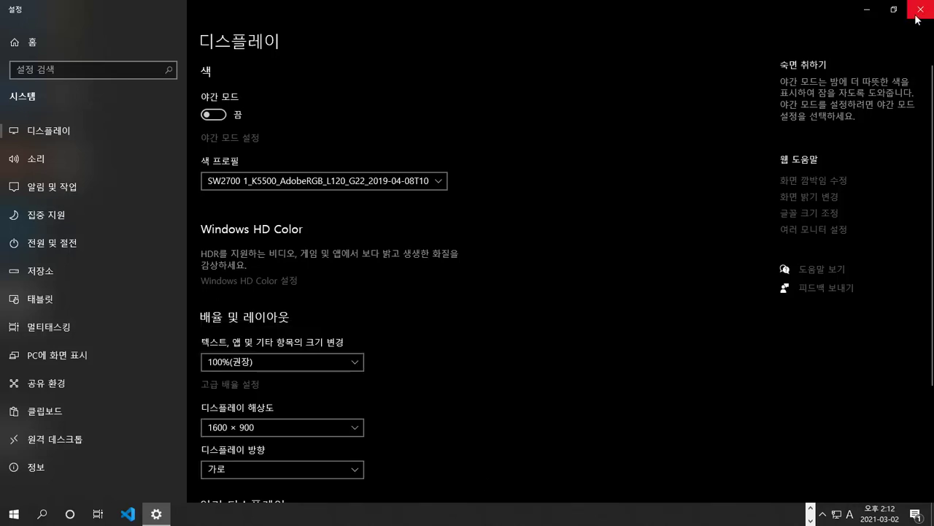
pyautogui.click(337, 430)
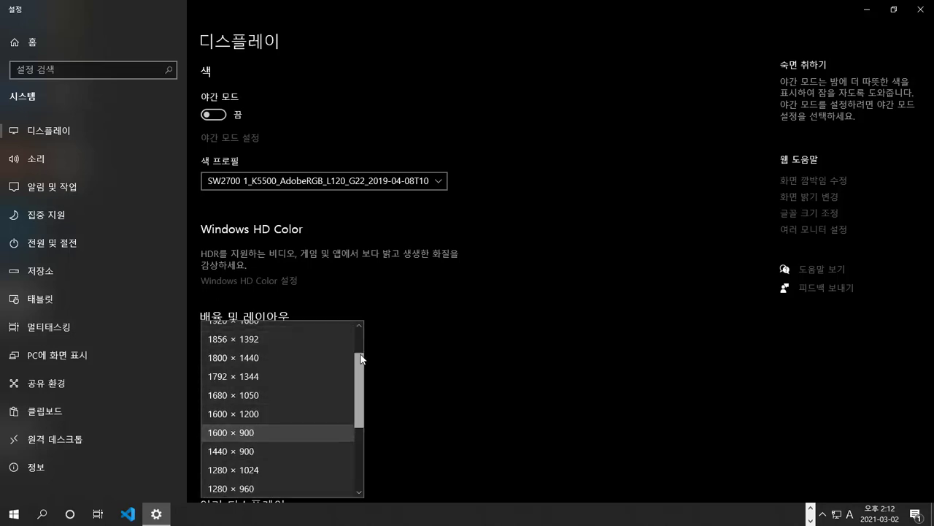
pyautogui.scroll(3, 357, 355)
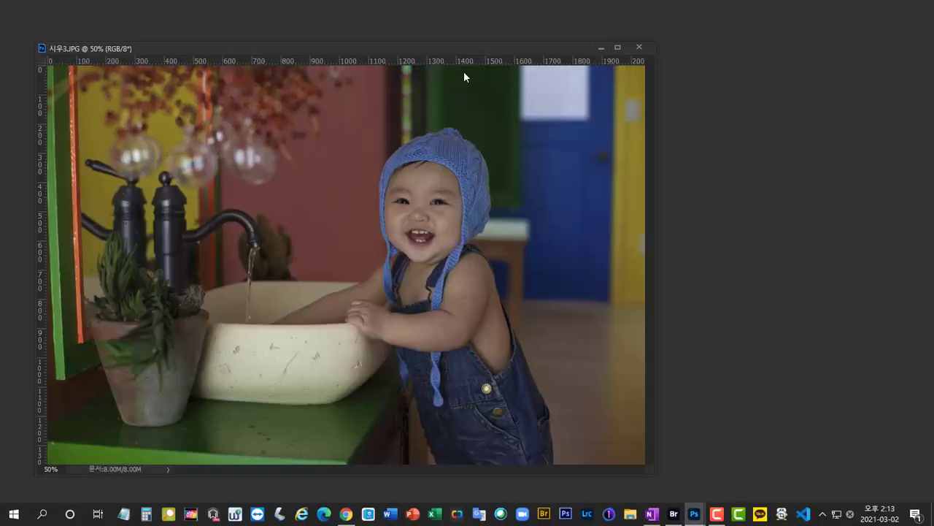
# - Back in Photoshop, reposition the photo window and review the Histogram, Info, Actions and History panels, leaving Info and History in front
pyautogui.moveTo(468, 48); pyautogui.dragTo(407, 47)
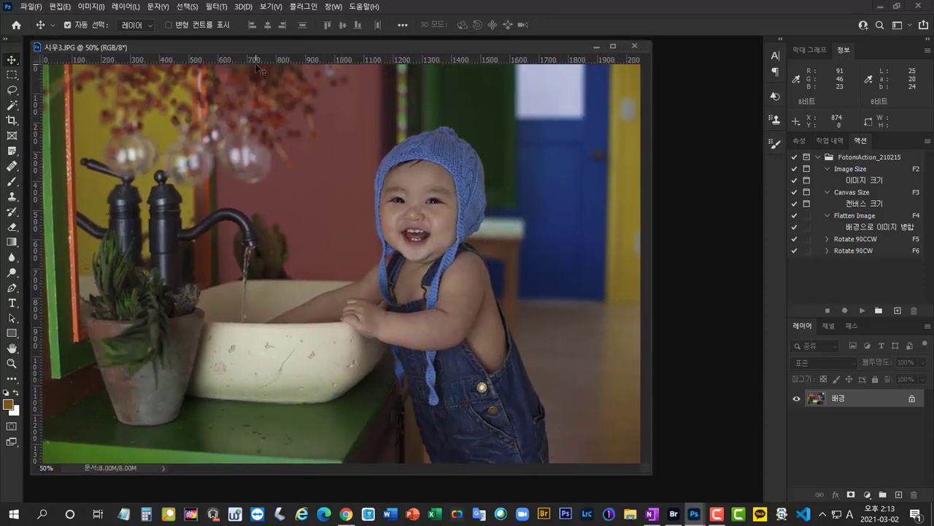
pyautogui.click(817, 48)
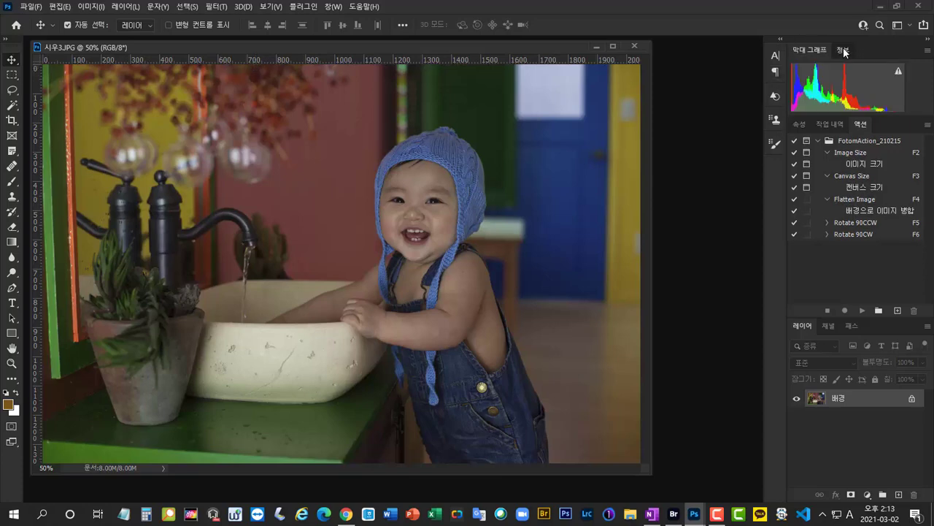
pyautogui.click(843, 49)
pyautogui.click(830, 140)
pyautogui.click(859, 142)
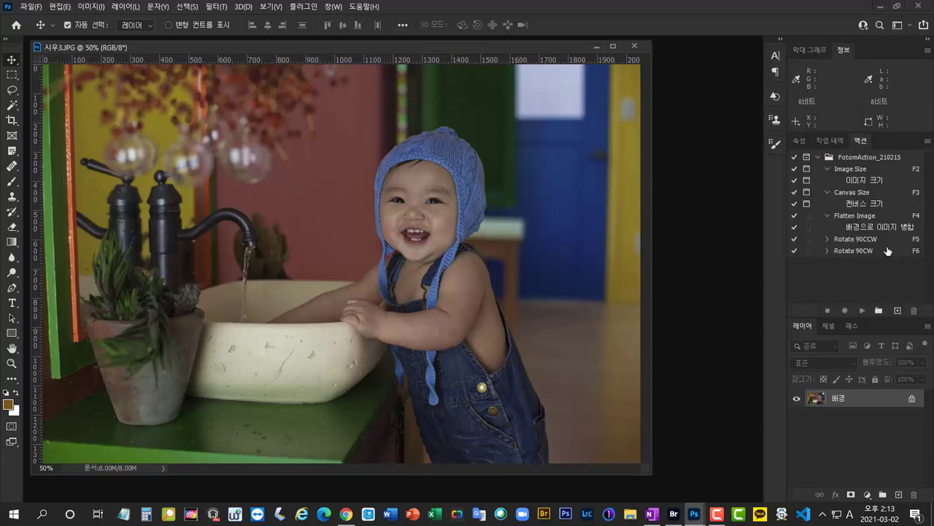
pyautogui.click(839, 143)
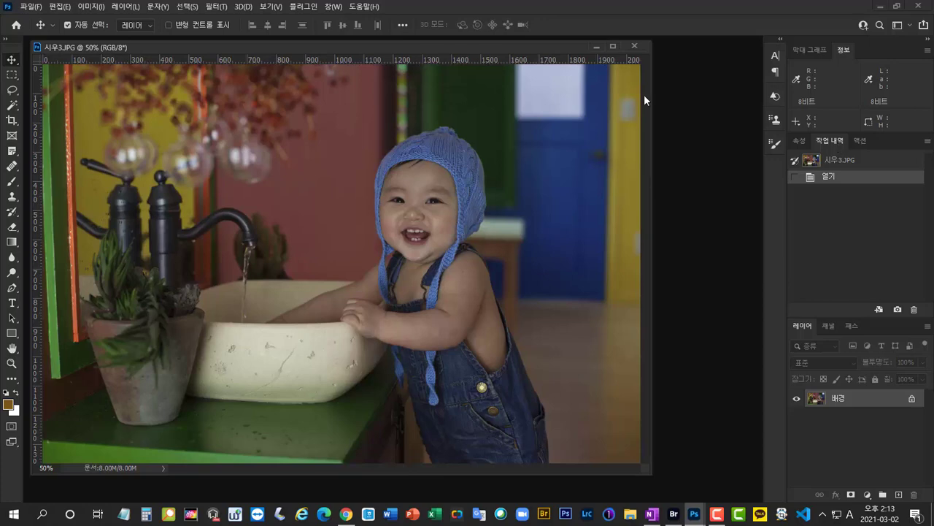
# - Review the available image adjustment commands (조정) and the adjustment layer types offered for the photo
pyautogui.click(99, 8)
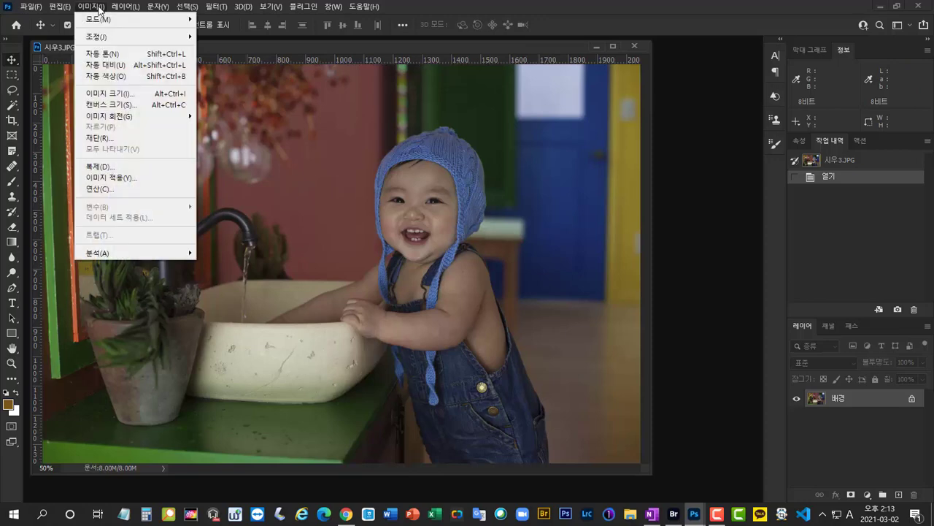
pyautogui.moveTo(105, 38)
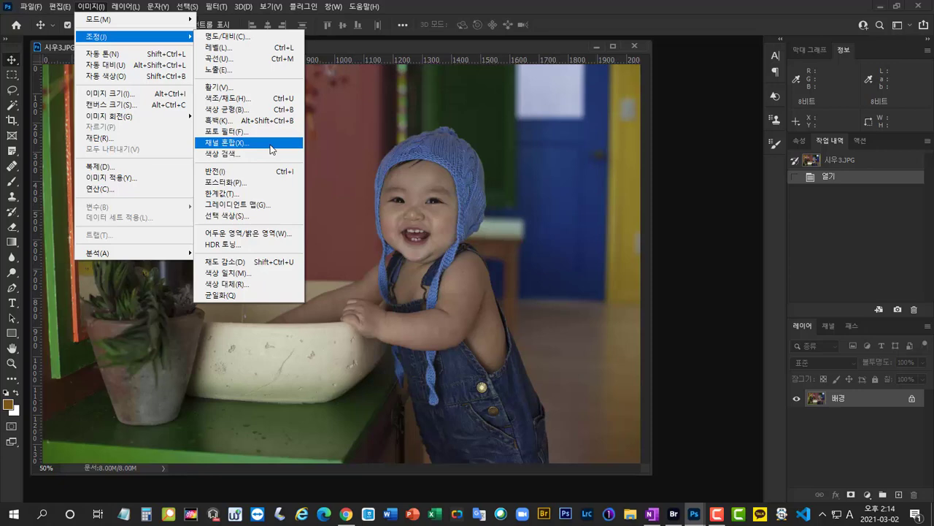
pyautogui.moveTo(444, 44); pyautogui.dragTo(448, 45)
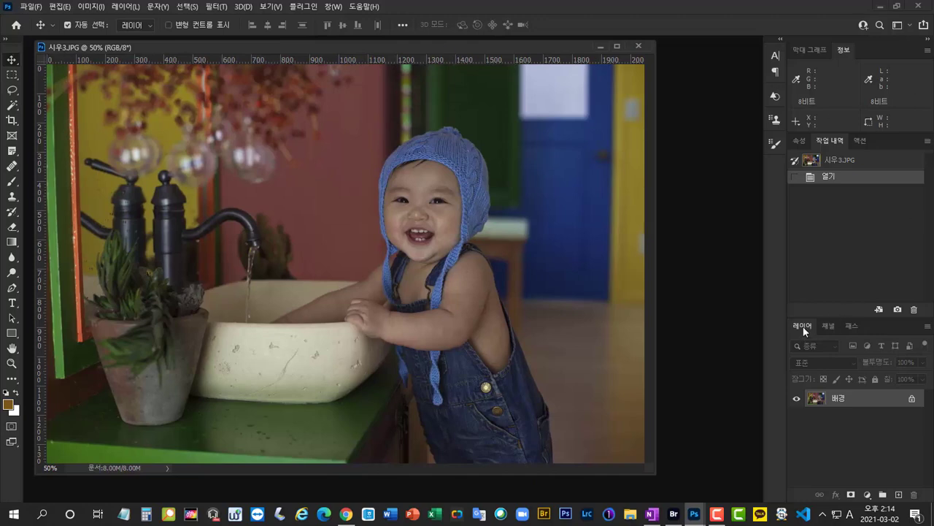
pyautogui.click(868, 494)
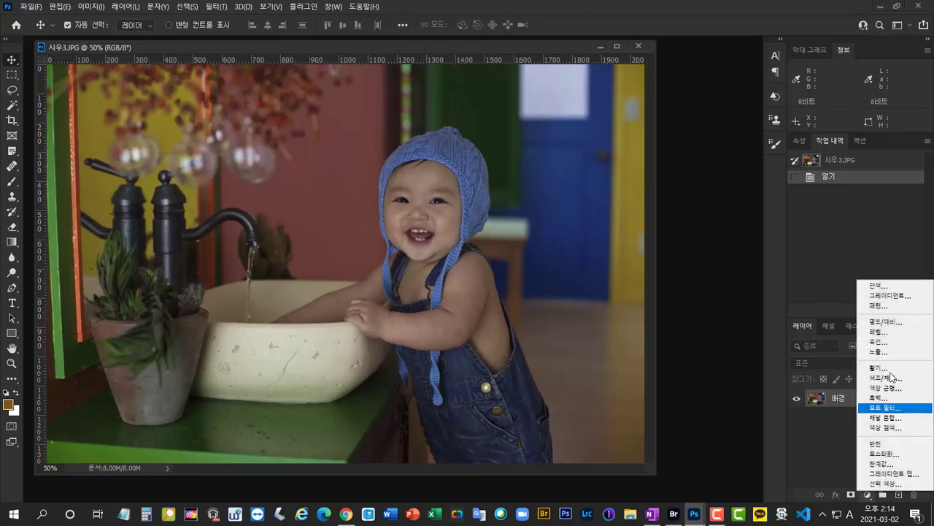
pyautogui.click(824, 258)
# - Bring Properties (속성) forward, and open the Adjustments (조정) panel to examine its adjustment presets before closing it
pyautogui.click(800, 140)
pyautogui.click(332, 6)
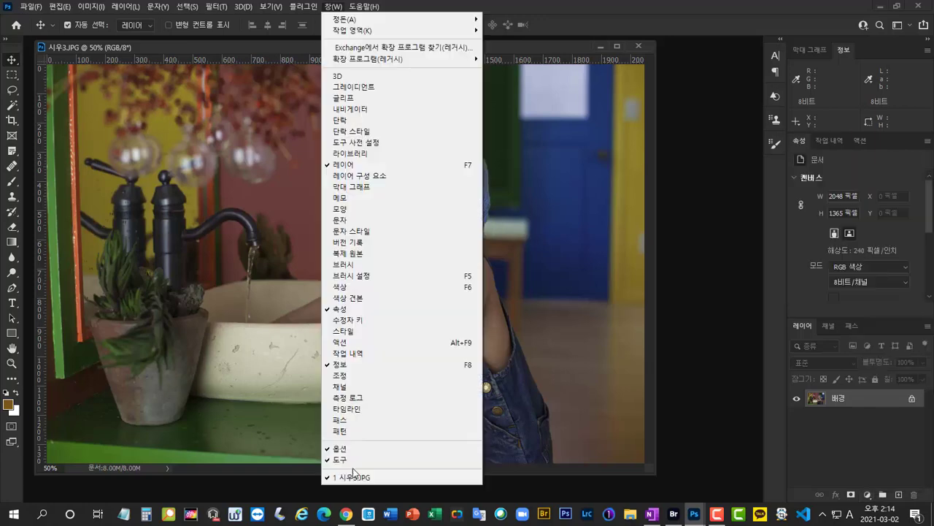
pyautogui.click(373, 381)
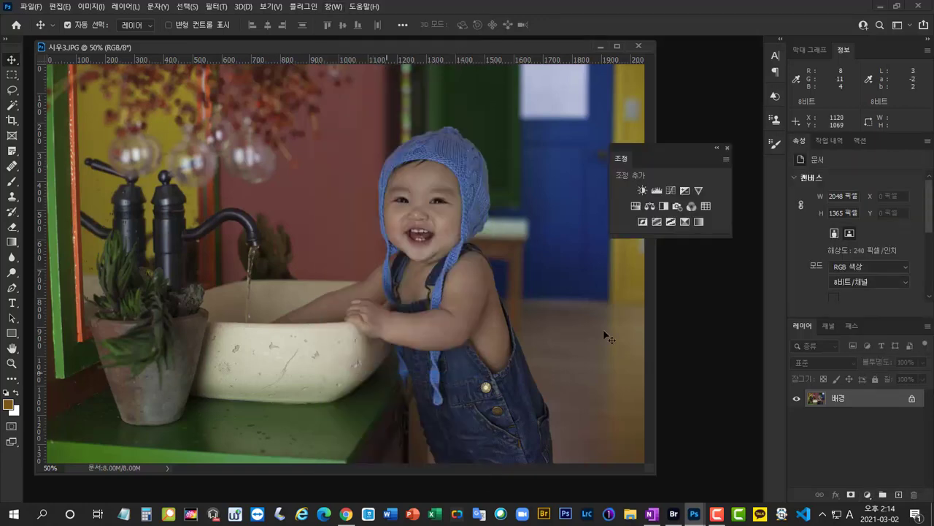
pyautogui.moveTo(677, 148); pyautogui.dragTo(693, 151)
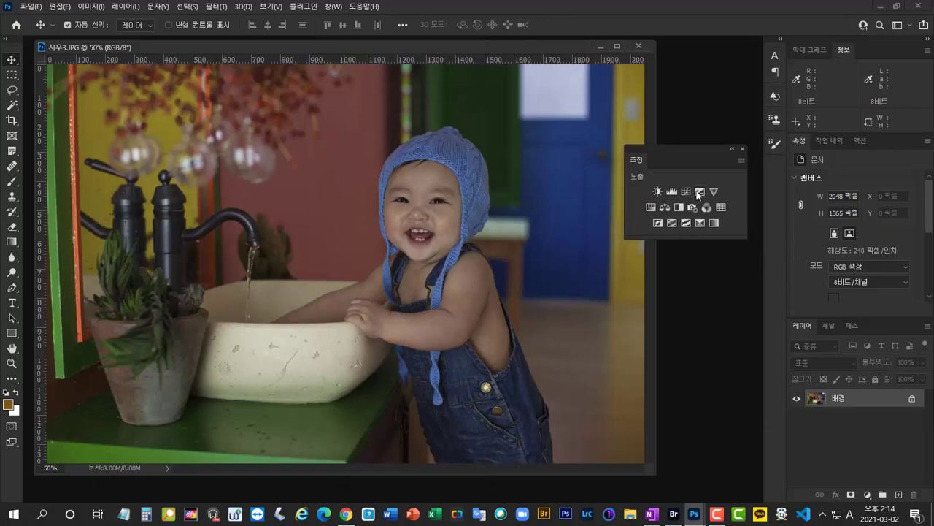
pyautogui.click(743, 149)
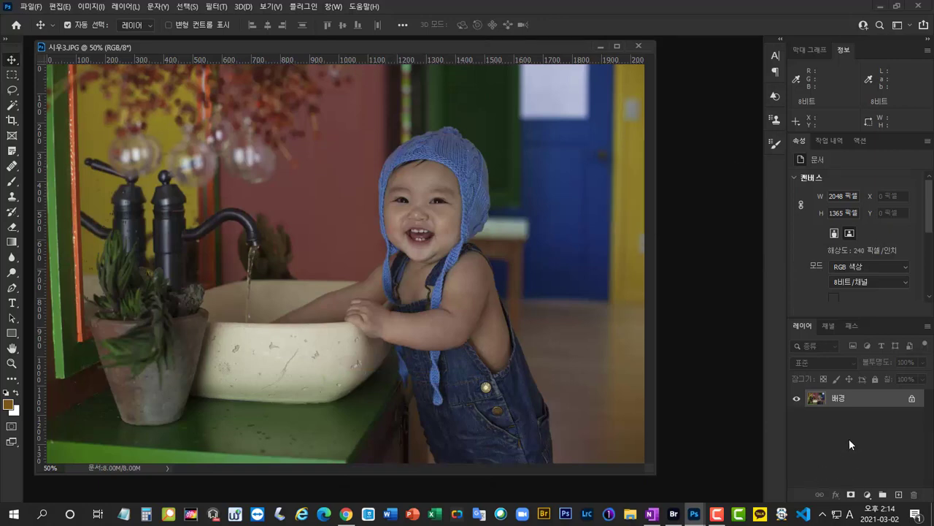
# - Add Levels (레벨), Curves (곡선), Vibrance (활기) and Color Balance (색상 균형) adjustment layers above the background
pyautogui.click(868, 495)
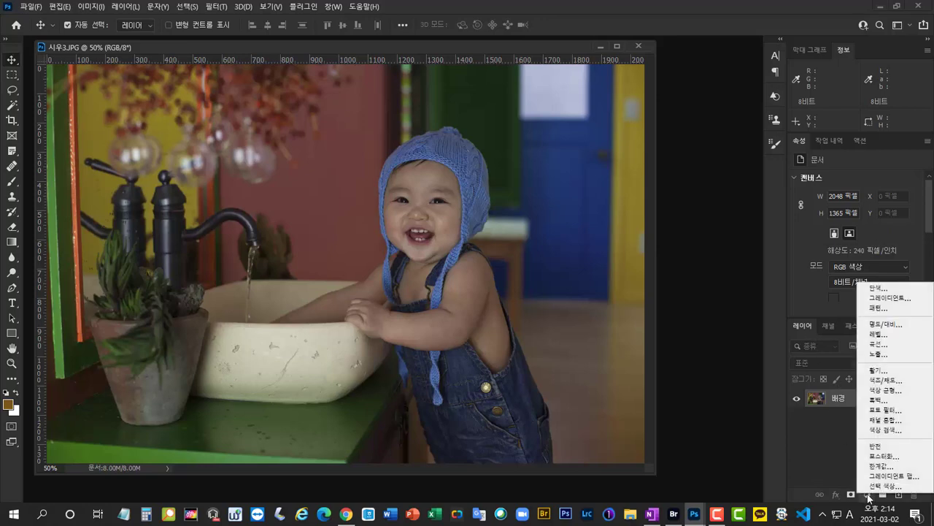
pyautogui.click(876, 334)
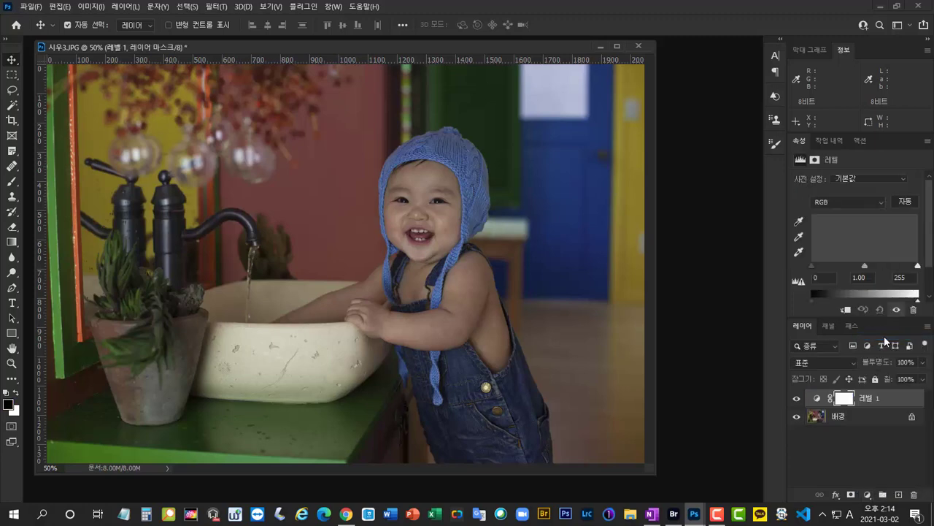
pyautogui.click(868, 495)
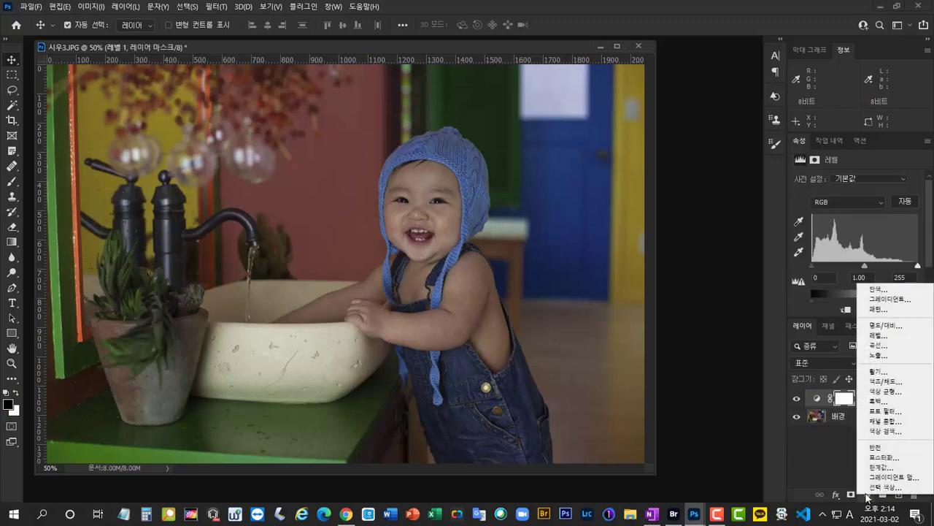
pyautogui.click(884, 348)
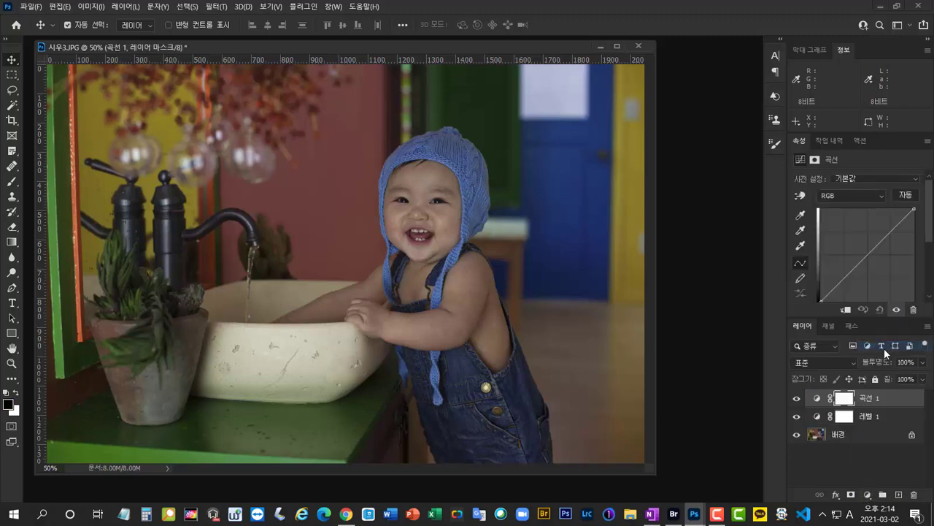
pyautogui.click(868, 495)
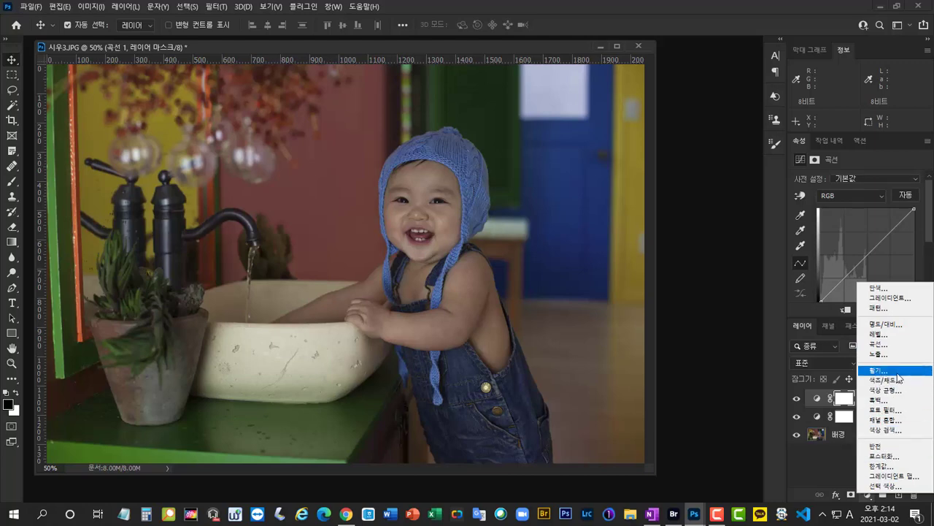
pyautogui.click(898, 370)
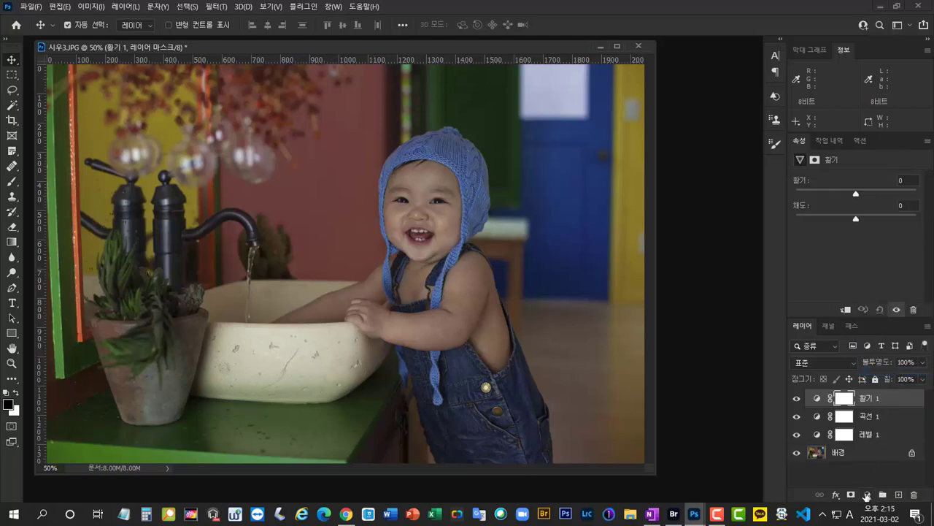
pyautogui.click(868, 495)
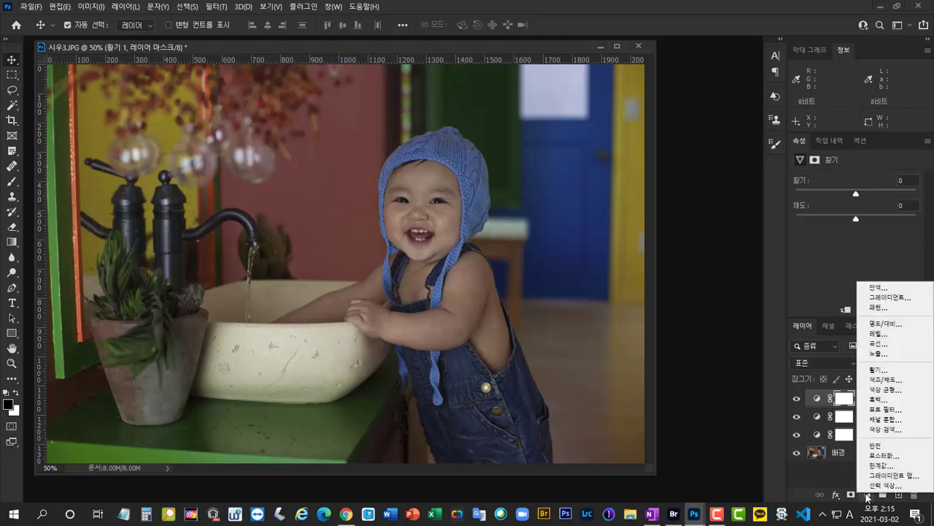
pyautogui.click(885, 389)
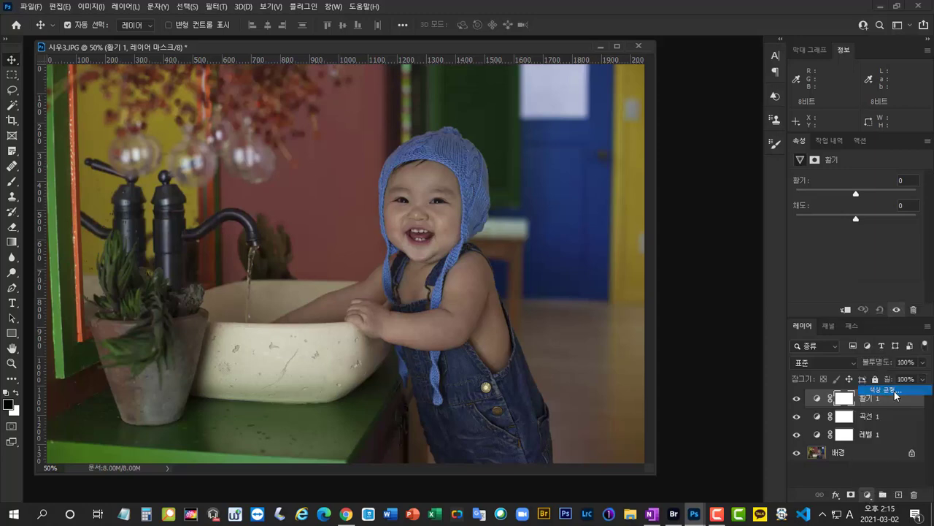
# - Make more room for the layer list, and hide the Curves, Vibrance and Color Balance adjustment layers
pyautogui.doubleClick(846, 45)
pyautogui.moveTo(868, 312); pyautogui.dragTo(868, 219)
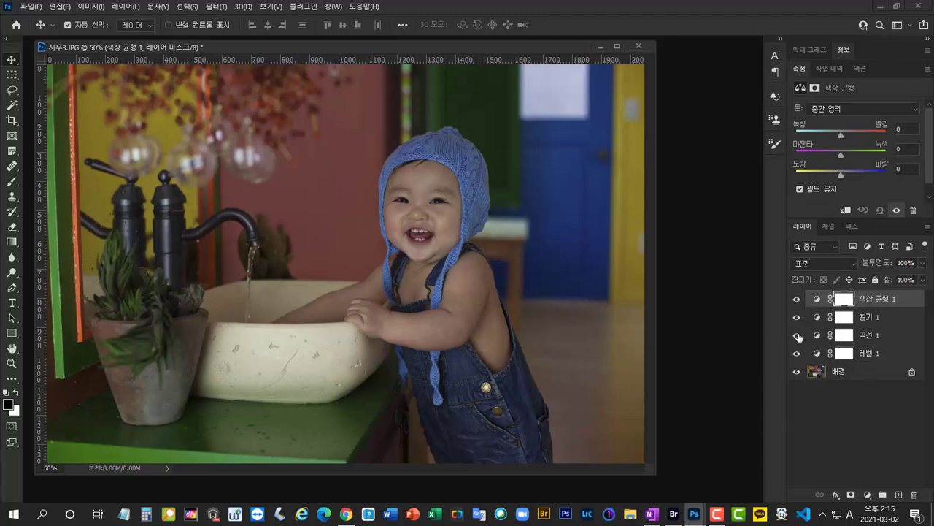
pyautogui.moveTo(799, 337); pyautogui.dragTo(798, 298)
# - Brighten the photo with the Levels layer, setting the white input level to 219 and the midtone level to 1.34
pyautogui.click(892, 356)
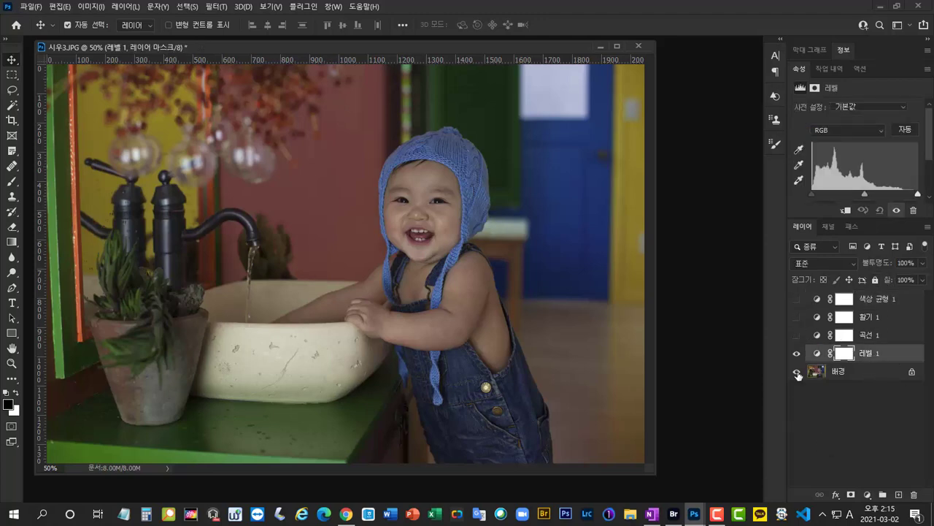
pyautogui.click(817, 353)
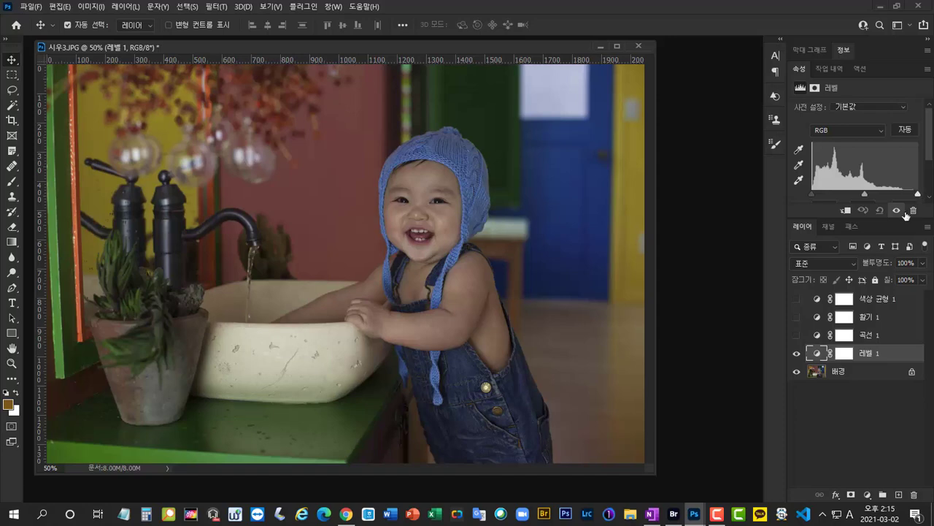
pyautogui.moveTo(904, 217); pyautogui.dragTo(905, 277)
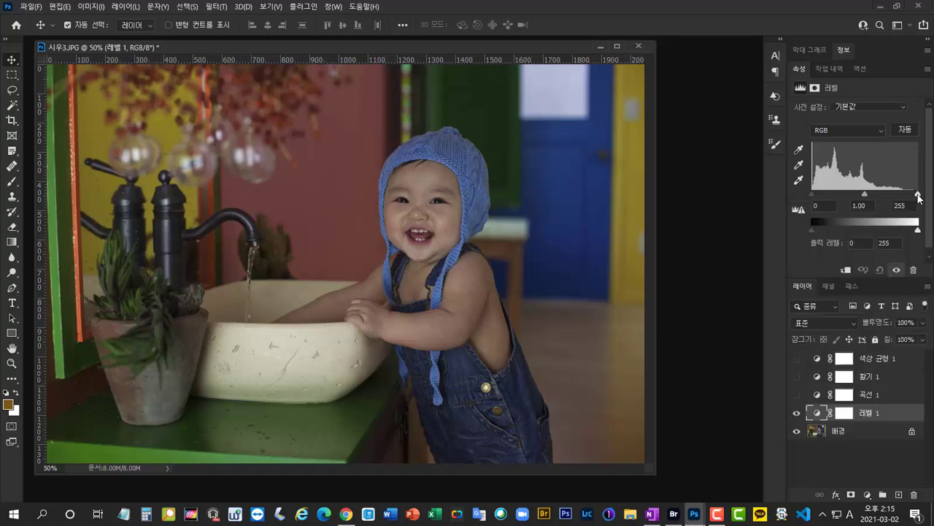
pyautogui.moveTo(917, 194); pyautogui.dragTo(903, 197)
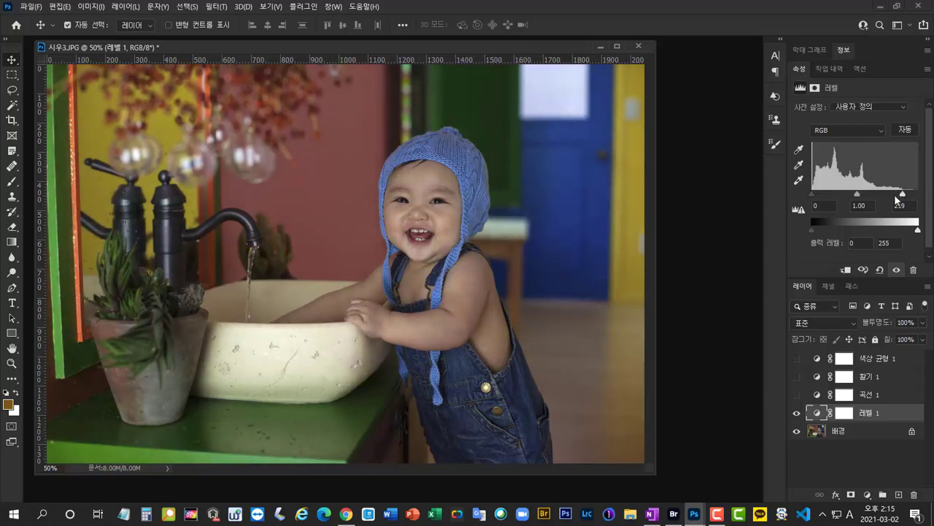
pyautogui.moveTo(858, 195); pyautogui.dragTo(852, 201)
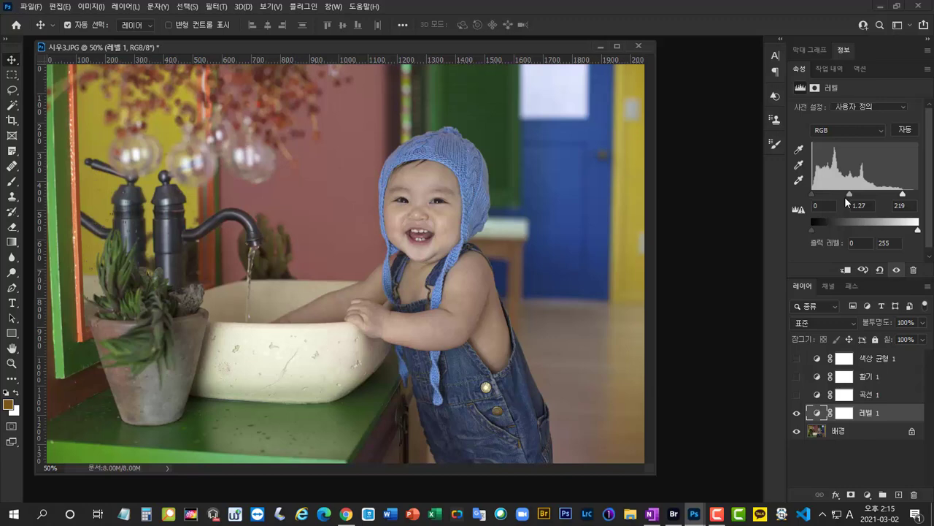
pyautogui.moveTo(849, 193); pyautogui.dragTo(844, 193)
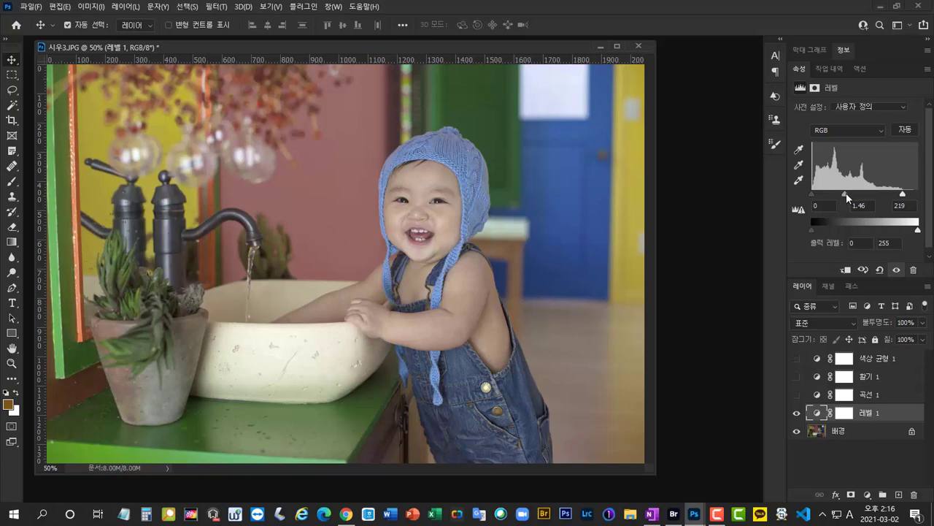
pyautogui.moveTo(847, 193)
pyautogui.mouseDown()
pyautogui.moveTo(855, 194)
pyautogui.moveTo(836, 197)
pyautogui.moveTo(857, 197)
pyautogui.moveTo(849, 196)
pyautogui.mouseUp()
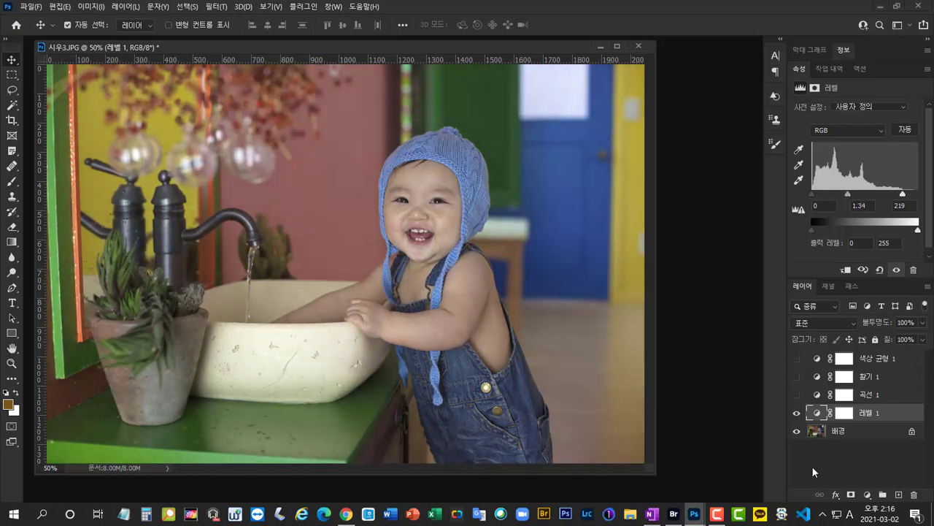
# - Show the Curves layer and anchor a midtone point at input 128, nudging its output slightly down
pyautogui.click(891, 398)
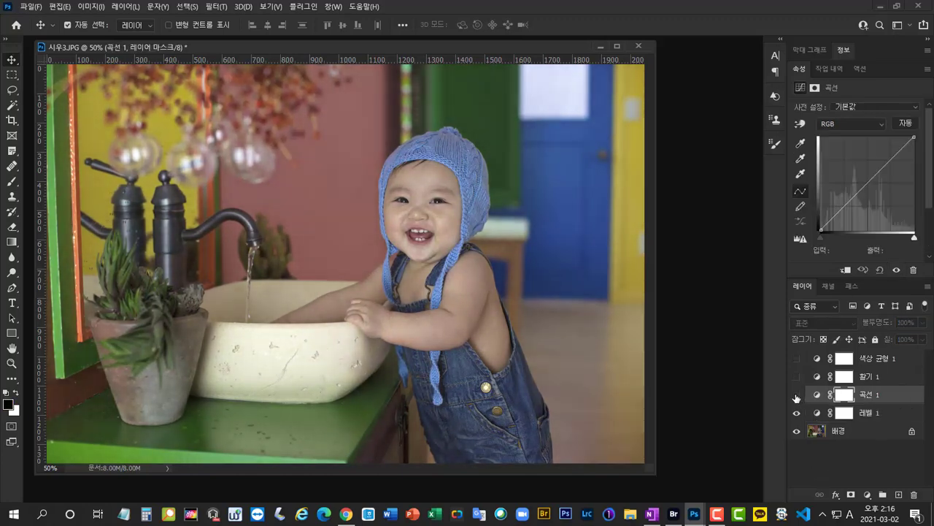
pyautogui.click(797, 398)
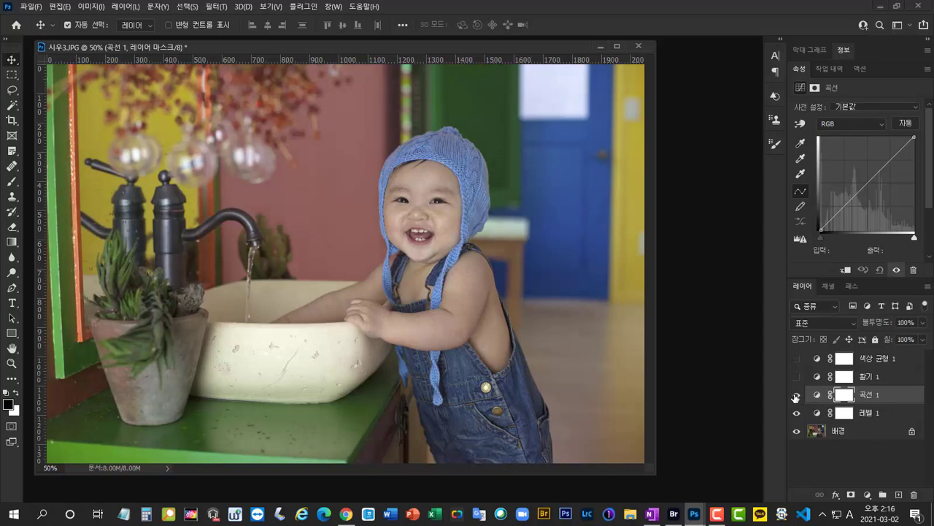
pyautogui.click(867, 181)
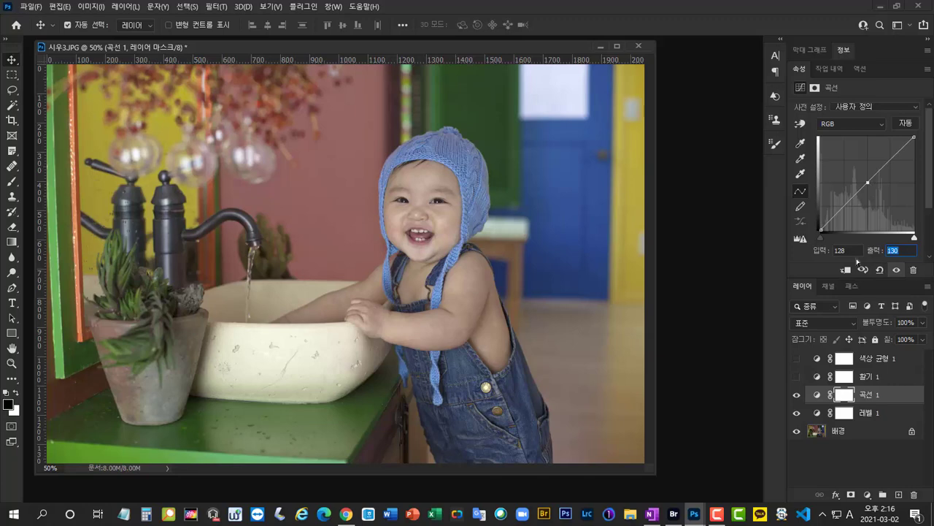
pyautogui.press('Down')
pyautogui.press('Down')
# - Add a highlight point at input 189 on the RGB curve and raise its output above 199
pyautogui.moveTo(890, 162); pyautogui.dragTo(890, 157)
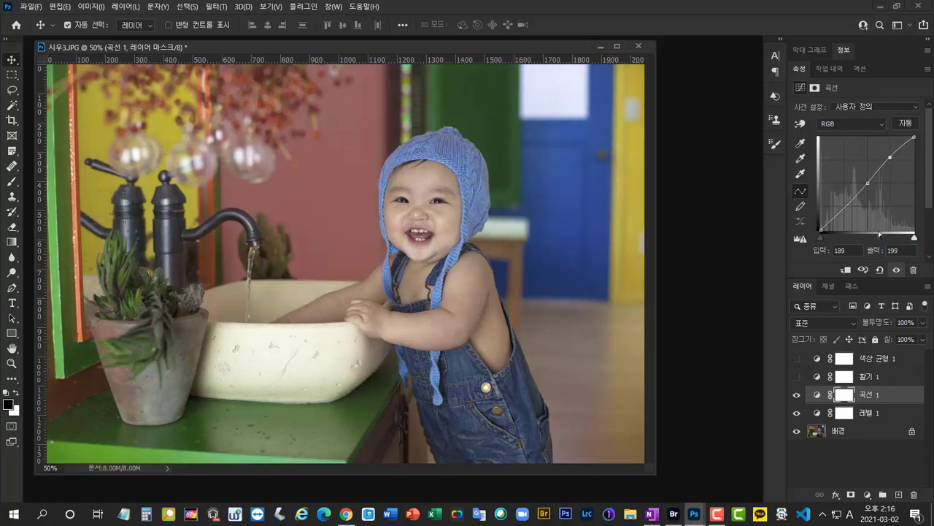
pyautogui.press('Up')
pyautogui.press('Up')
pyautogui.press('Up')
pyautogui.press('Up')
# - Try a lowered shadow point in the dark quarter of the RGB curve, and remove it from the curve
pyautogui.click(844, 207)
pyautogui.press('Down')
pyautogui.press('Down')
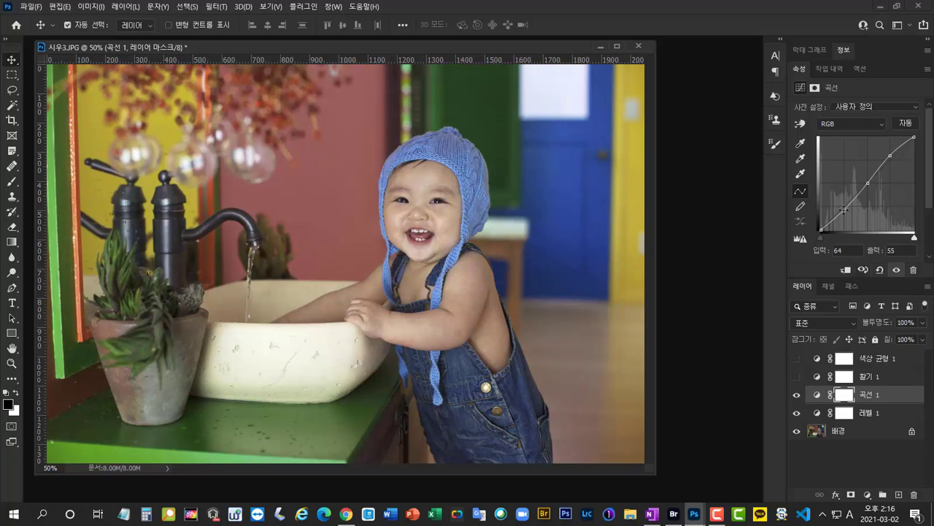
pyautogui.moveTo(844, 210); pyautogui.dragTo(689, 161)
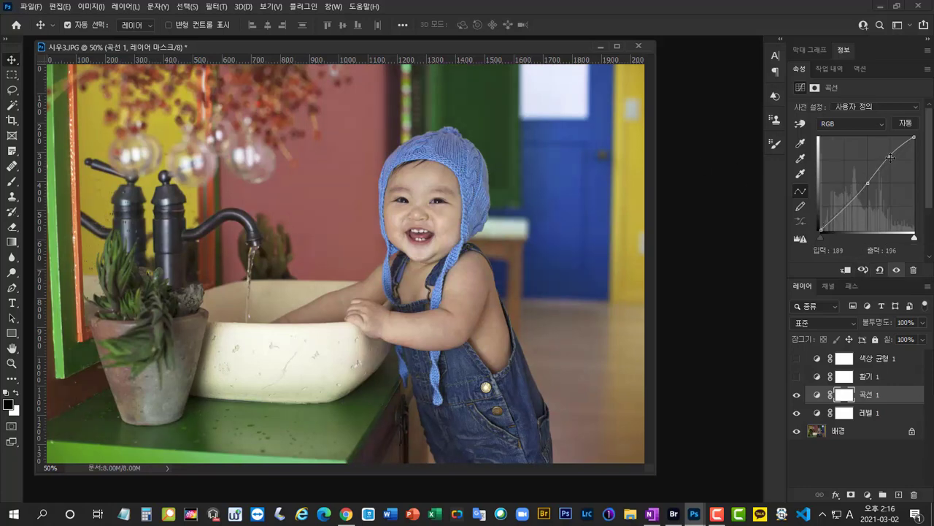
# - Fine-tune the curve's highlight point and pull a shadow point down to input 60, output 44
pyautogui.moveTo(889, 155); pyautogui.dragTo(889, 156)
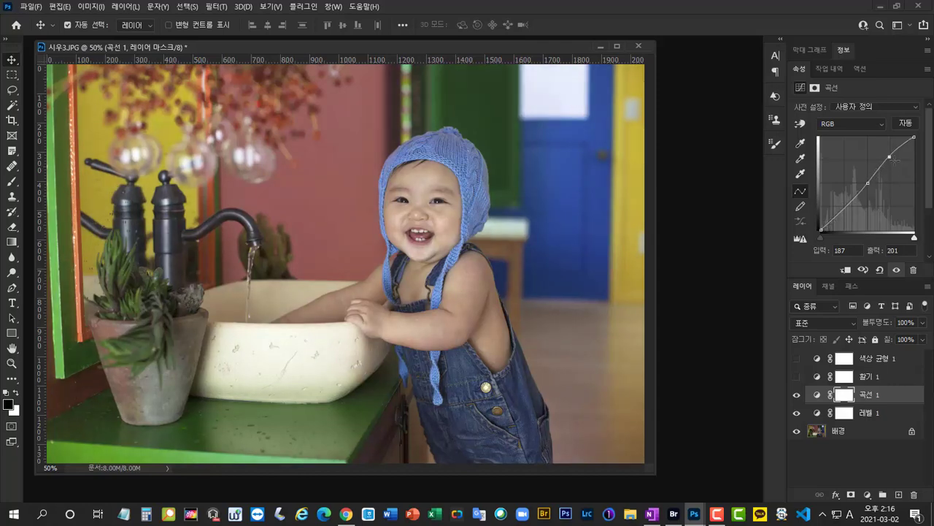
pyautogui.moveTo(889, 156); pyautogui.dragTo(890, 158)
pyautogui.moveTo(844, 207); pyautogui.dragTo(843, 214)
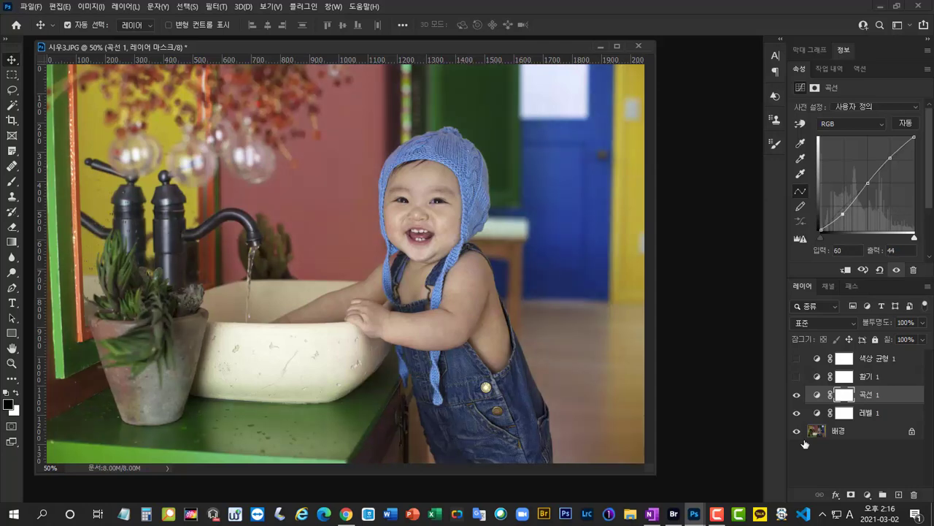
# - Show the Vibrance adjustment layer and set its vibrance (활기) to 15
pyautogui.click(897, 377)
pyautogui.click(796, 377)
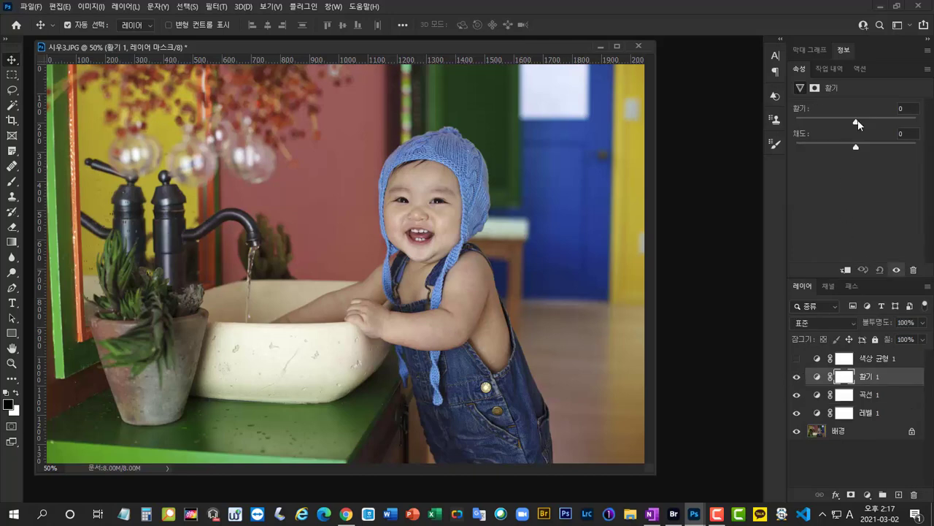
pyautogui.moveTo(858, 120); pyautogui.dragTo(868, 124)
pyautogui.moveTo(868, 125); pyautogui.dragTo(866, 124)
pyautogui.write('10')
pyautogui.press('BackSpace')
pyautogui.write('5')
# - Show the Color Balance (색상 균형) adjustment layer and shift its midtones toward yellow, with the yellow–blue value at -8
pyautogui.click(876, 358)
pyautogui.click(797, 359)
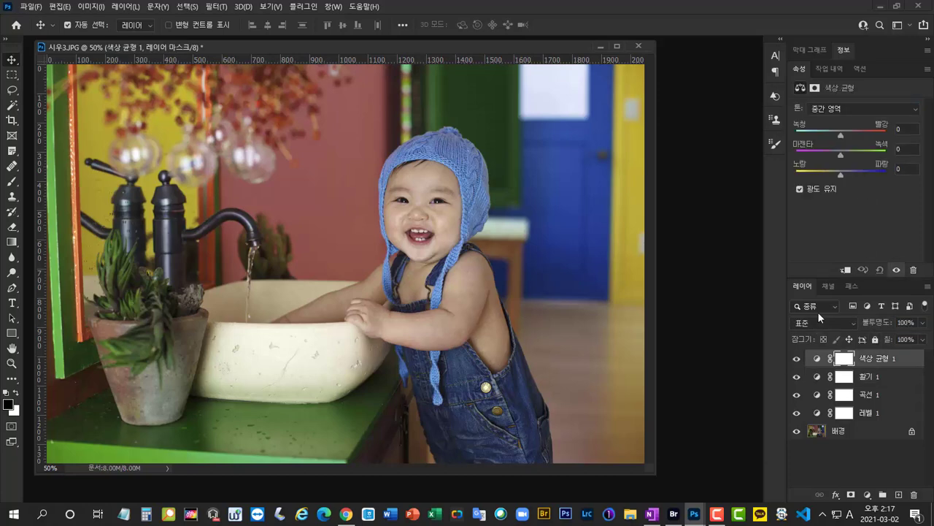
pyautogui.click(840, 173)
pyautogui.moveTo(837, 175); pyautogui.dragTo(835, 205)
pyautogui.moveTo(838, 173); pyautogui.dragTo(842, 175)
pyautogui.moveTo(842, 134); pyautogui.dragTo(848, 134)
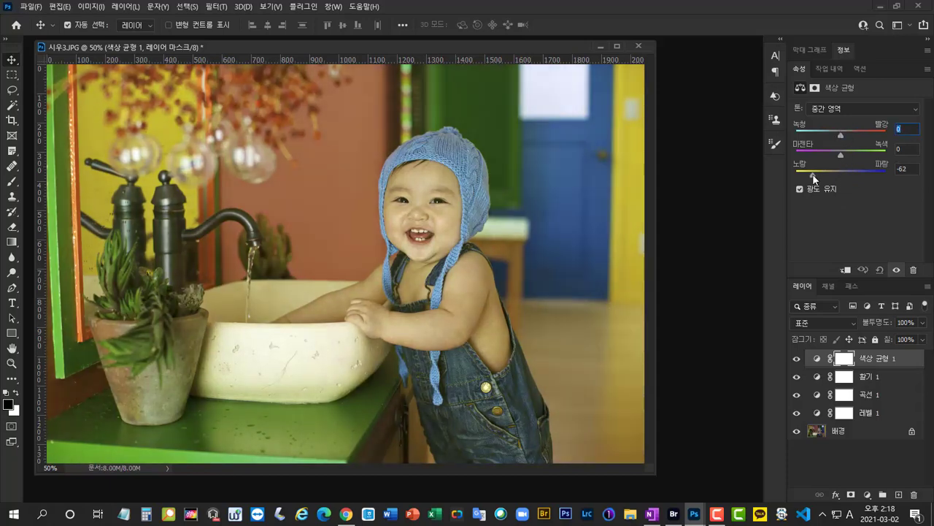
pyautogui.moveTo(812, 174); pyautogui.dragTo(840, 176)
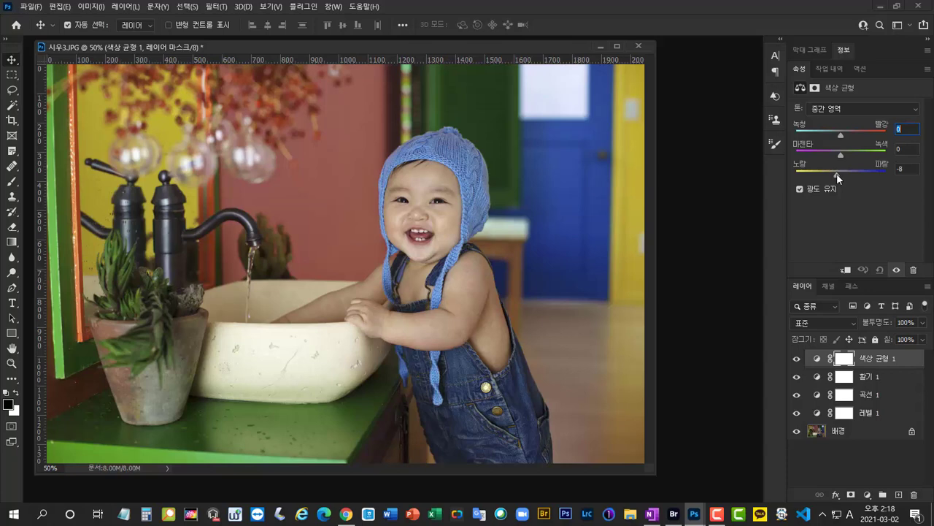
# - Fine-tune the Color Balance layer's midtone yellow–blue value in small increments, ending at -19
pyautogui.click(910, 170)
pyautogui.press('Down')
pyautogui.press('Down')
pyautogui.press('Down')
pyautogui.press('Up')
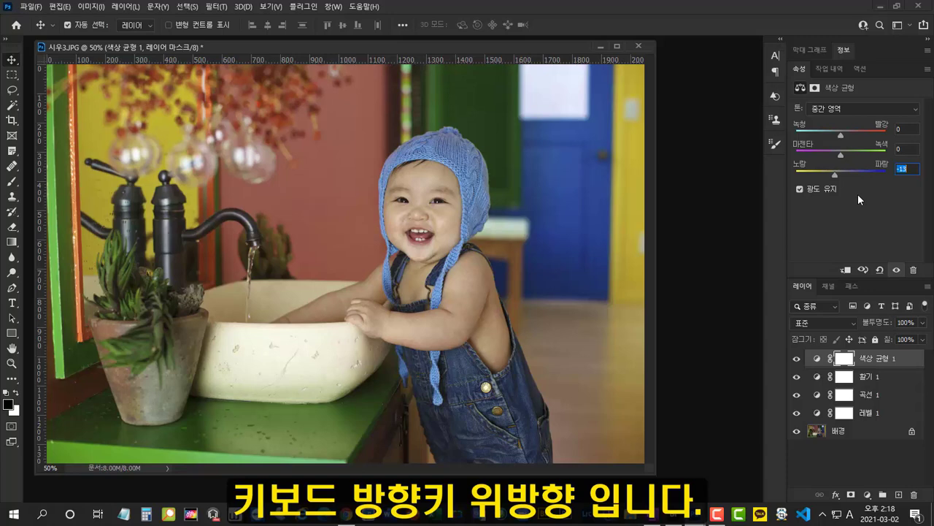
pyautogui.press('Up')
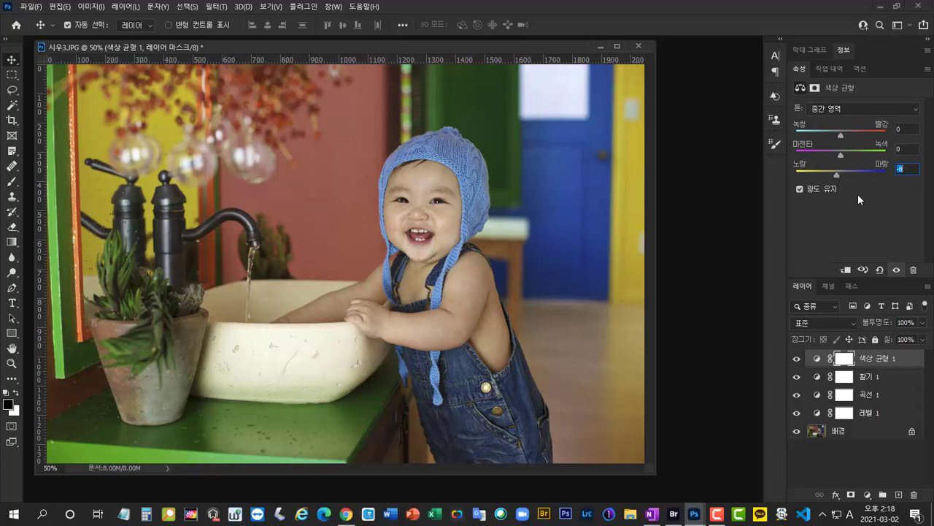
pyautogui.press('Down')
pyautogui.press('Down')
pyautogui.press('Down')
pyautogui.press('Down')
pyautogui.press('Down')
pyautogui.press('Down')
pyautogui.press('Down')
pyautogui.press('Up')
pyautogui.press('Up')
pyautogui.moveTo(832, 177)
pyautogui.mouseDown()
pyautogui.moveTo(841, 175)
pyautogui.moveTo(825, 173)
pyautogui.moveTo(832, 175)
pyautogui.mouseUp()
pyautogui.press('Up')
pyautogui.press('Up')
pyautogui.press('Up')
# - Review the settings of the Levels, Curves, Vibrance and Color Balance adjustment layers one after another
pyautogui.click(892, 413)
pyautogui.click(894, 395)
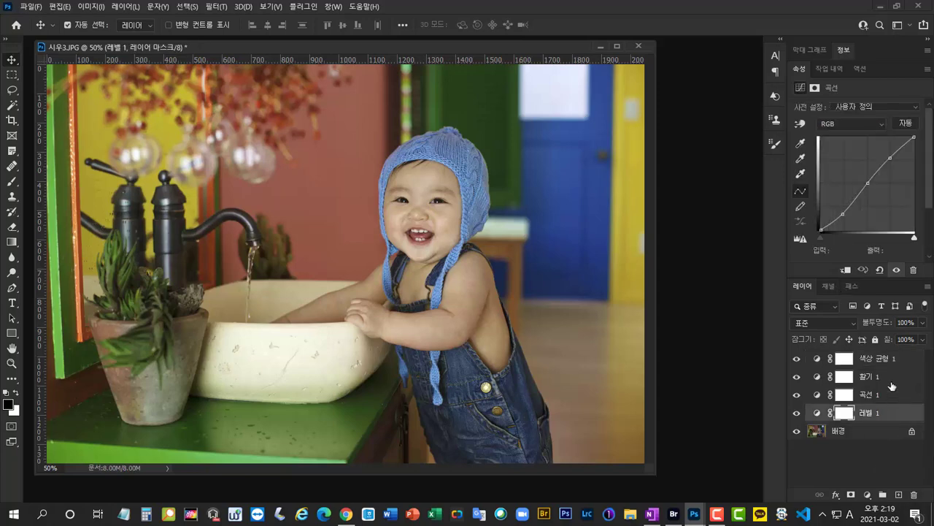
pyautogui.click(901, 377)
pyautogui.click(909, 358)
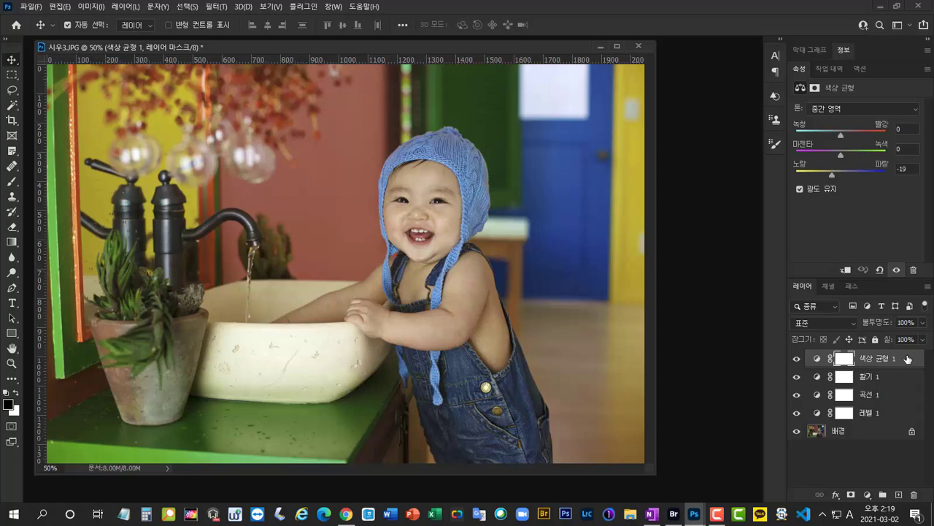
# - Toggle the visibility of the Color Balance, Curves and Vibrance layers to compare their effect on the photo
pyautogui.click(797, 360)
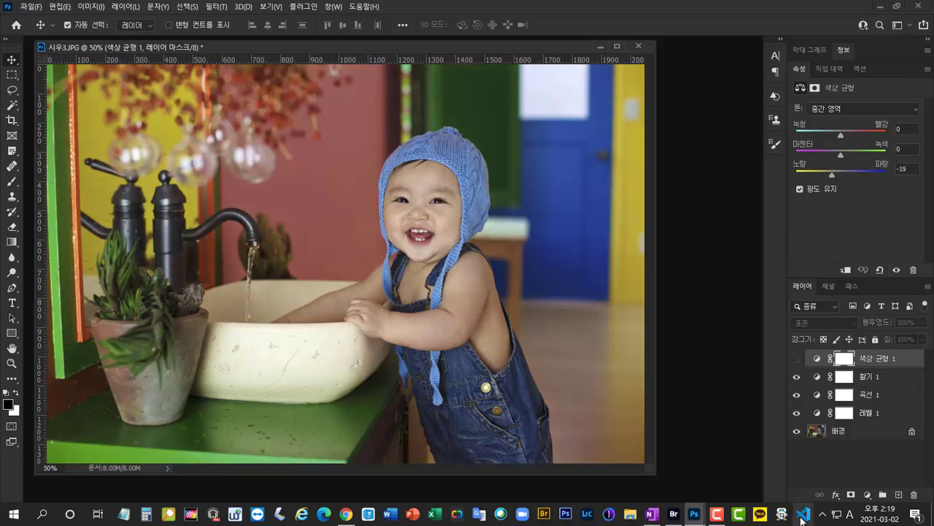
pyautogui.click(797, 395)
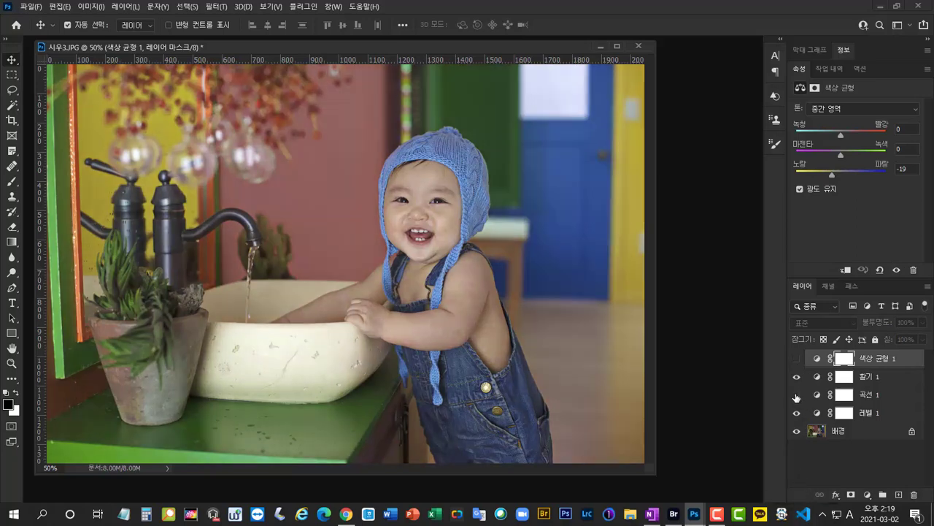
pyautogui.click(797, 395)
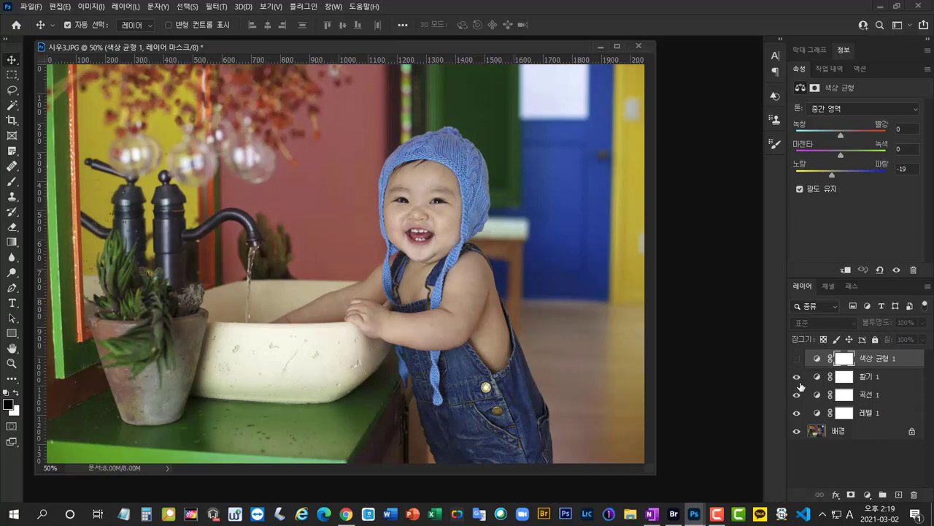
pyautogui.click(797, 377)
# - Switch to OneNote to view the Season 2 lesson list, and return to Photoshop
pyautogui.click(652, 514)
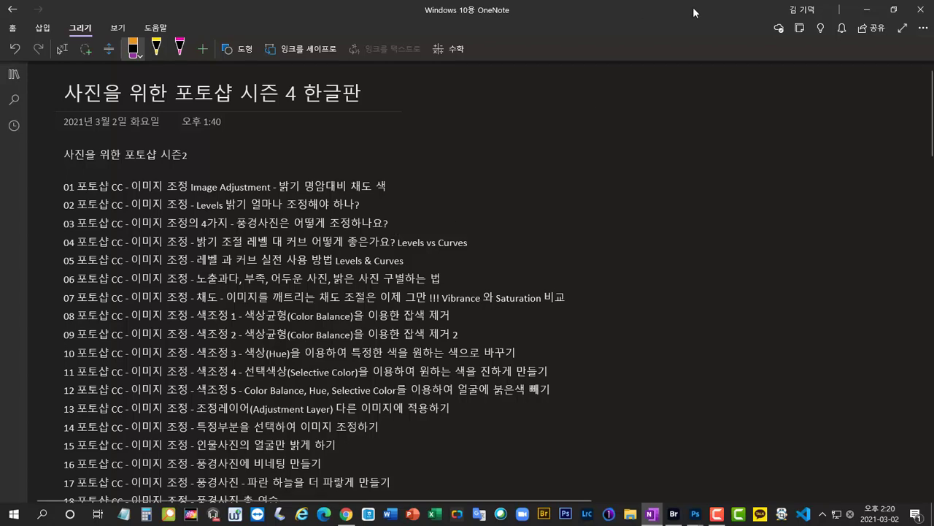
pyautogui.click(867, 9)
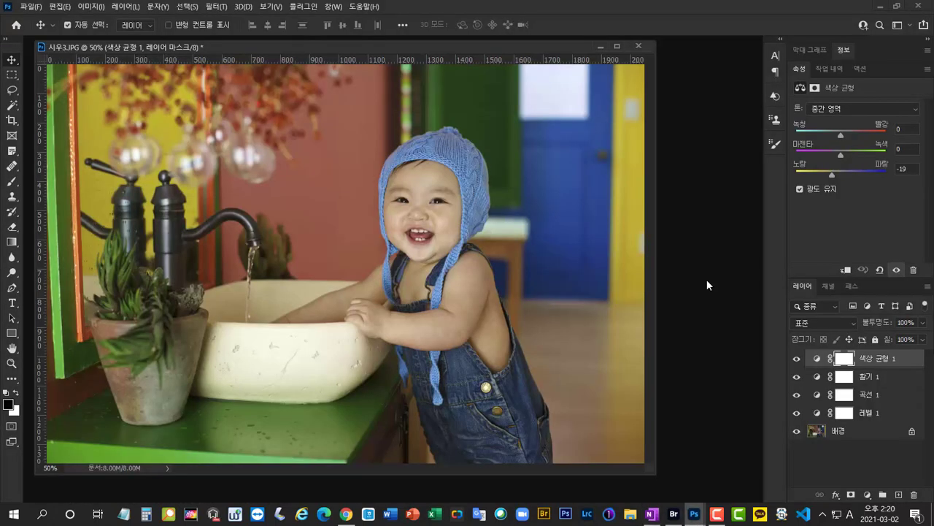
# - Save the layered photo as the Photoshop file 시우3.psd in the 00_예제_유튜브 folder
pyautogui.click(31, 8)
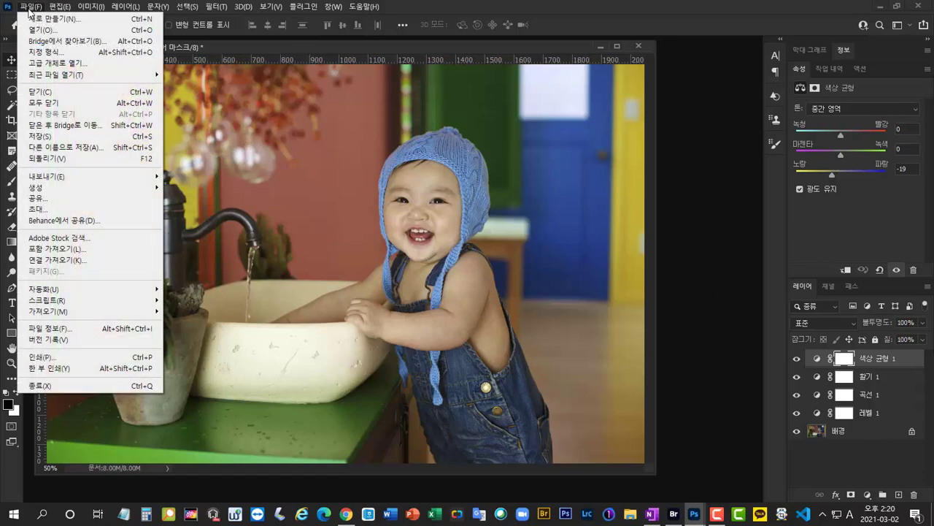
pyautogui.click(80, 137)
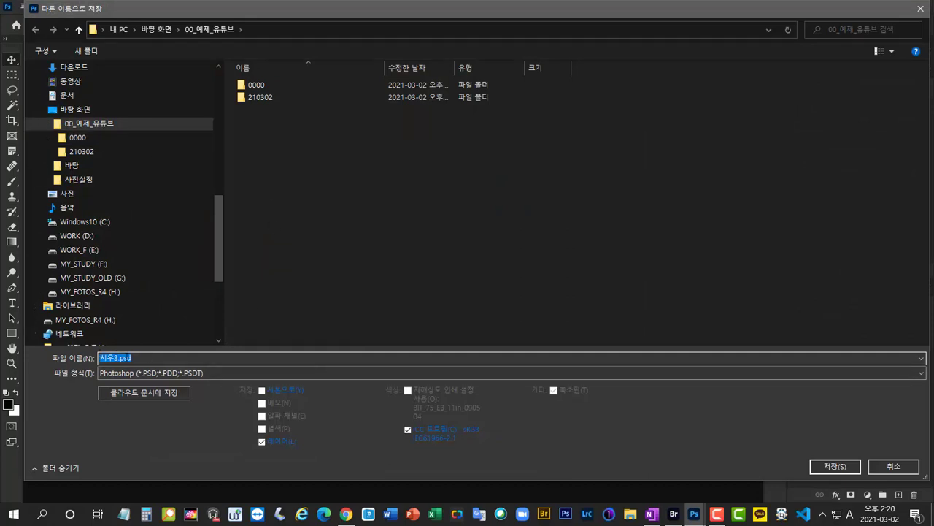
pyautogui.click(835, 466)
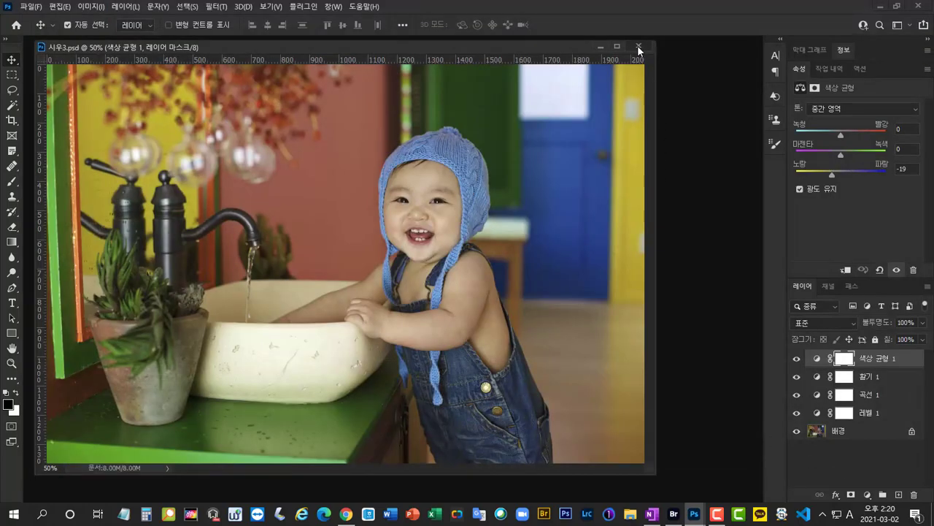
# - Close the saved document and reopen 시우3.psd from Bridge
pyautogui.click(637, 45)
pyautogui.click(674, 514)
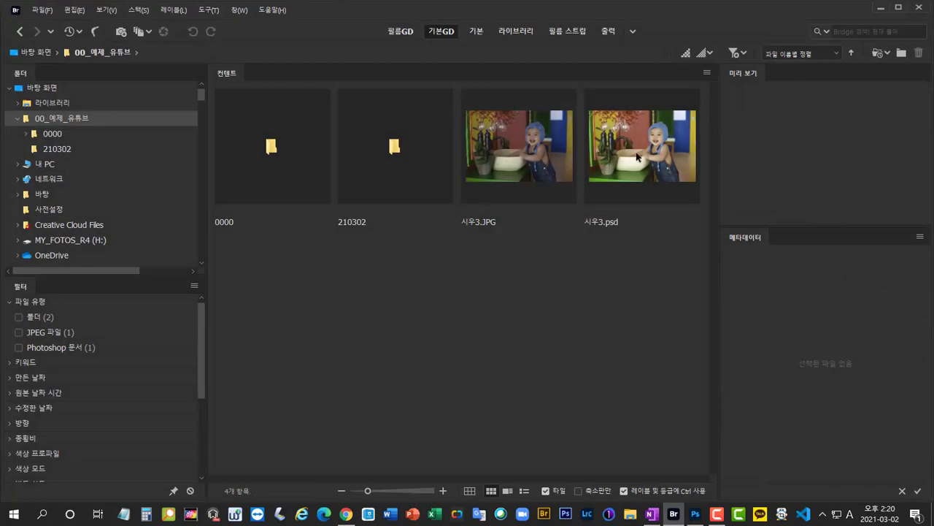
pyautogui.doubleClick(637, 153)
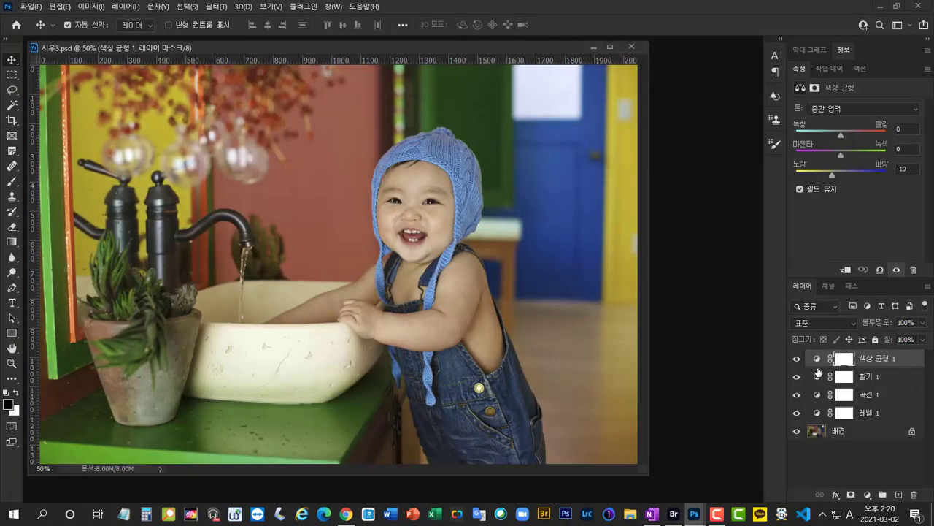
# - Brighten the photo by setting the midtone input of the Levels (레벨 1) layer to 1.46
pyautogui.click(868, 414)
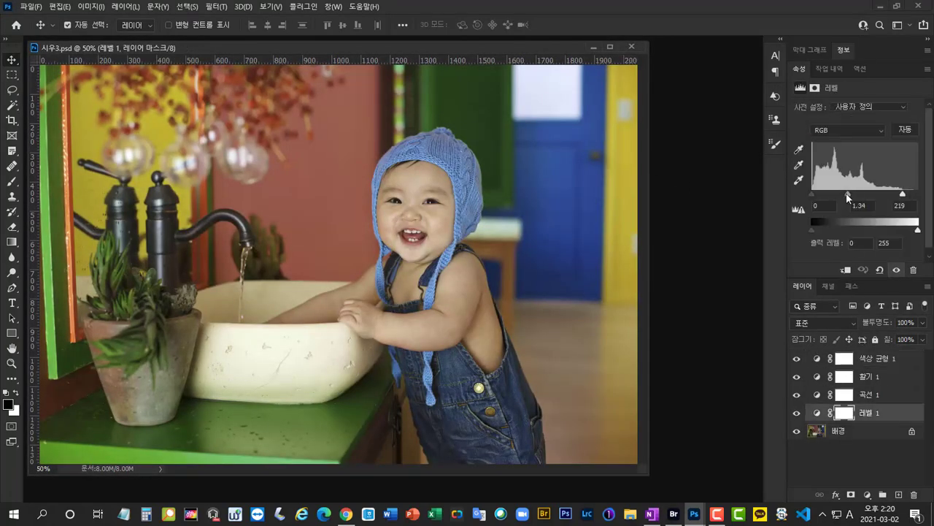
pyautogui.moveTo(846, 192); pyautogui.dragTo(845, 192)
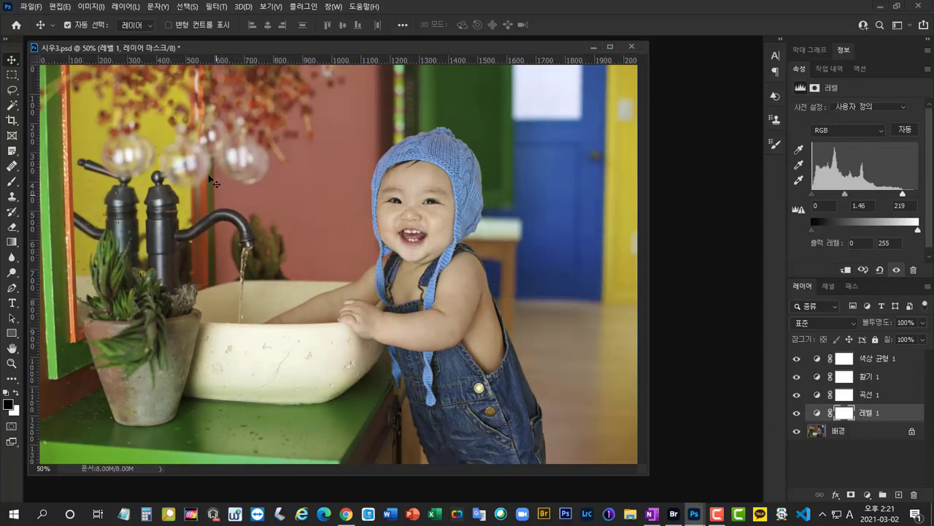
# - Save a JPEG copy of the photo as 시우3_ww.jpg with quality 12 and the baseline standard format option
pyautogui.click(33, 7)
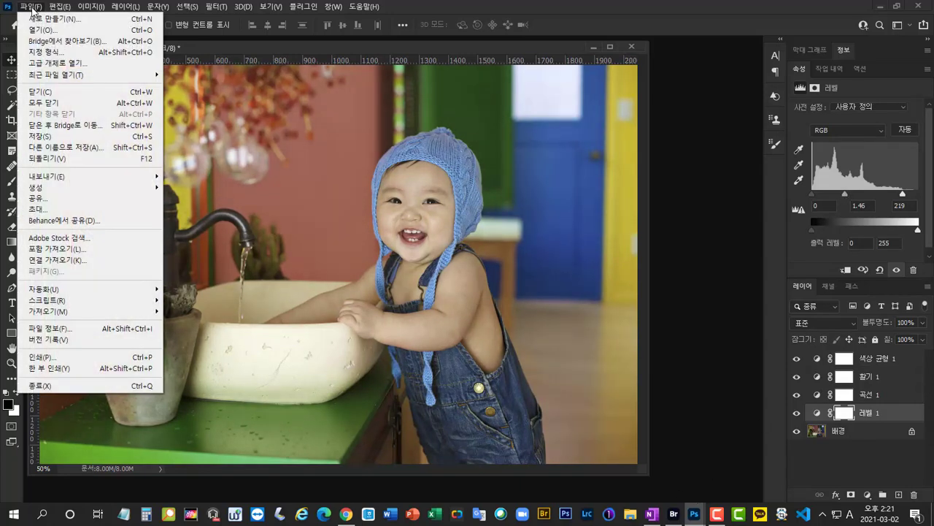
pyautogui.click(64, 148)
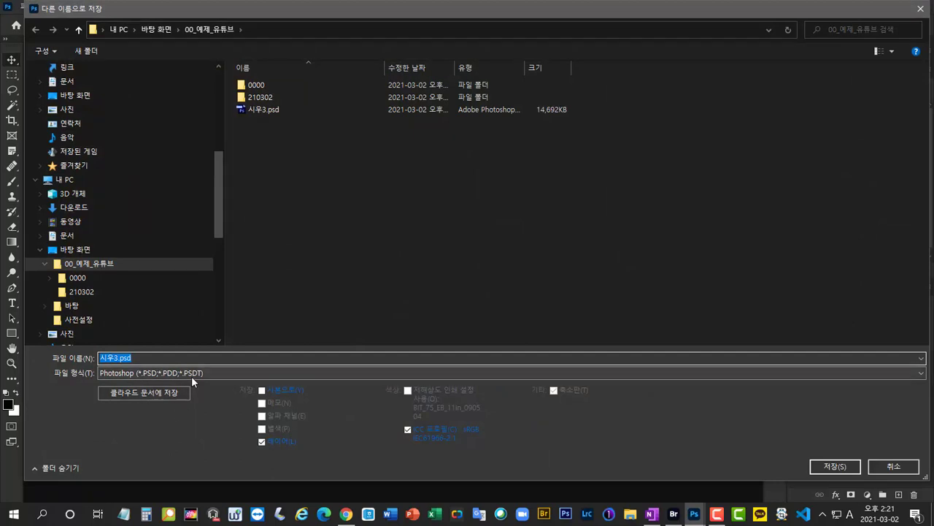
pyautogui.click(191, 373)
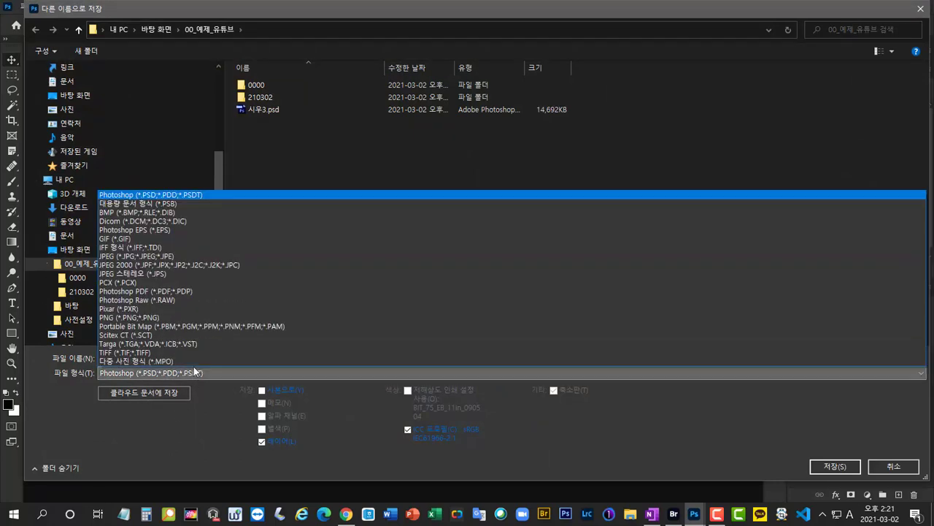
pyautogui.click(199, 256)
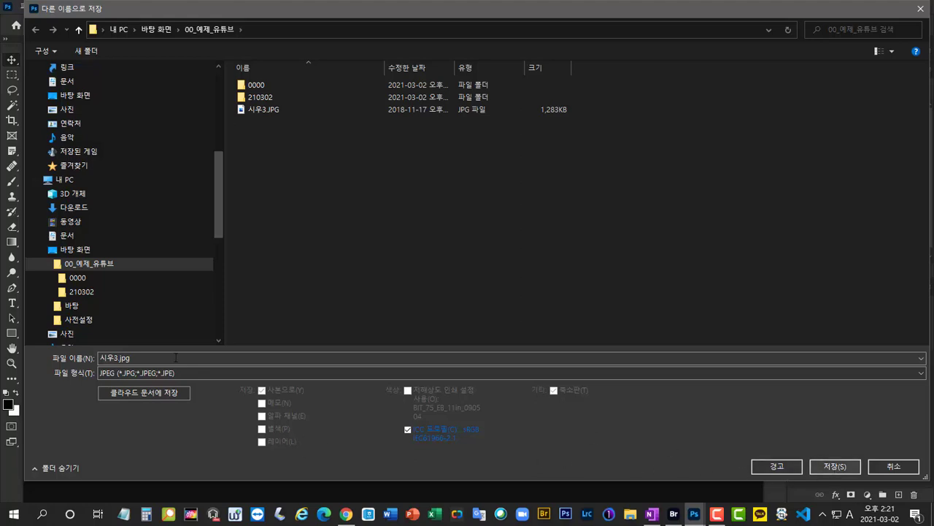
pyautogui.doubleClick(119, 357)
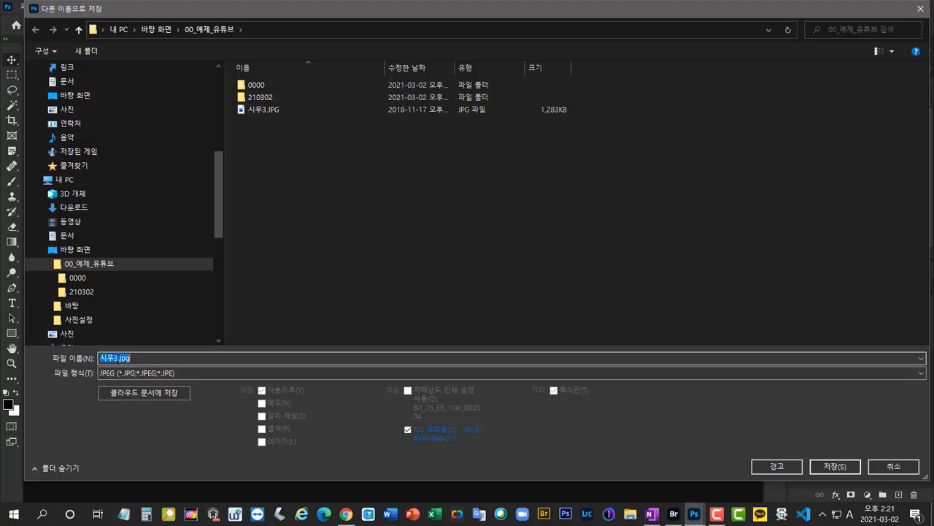
pyautogui.write('_w')
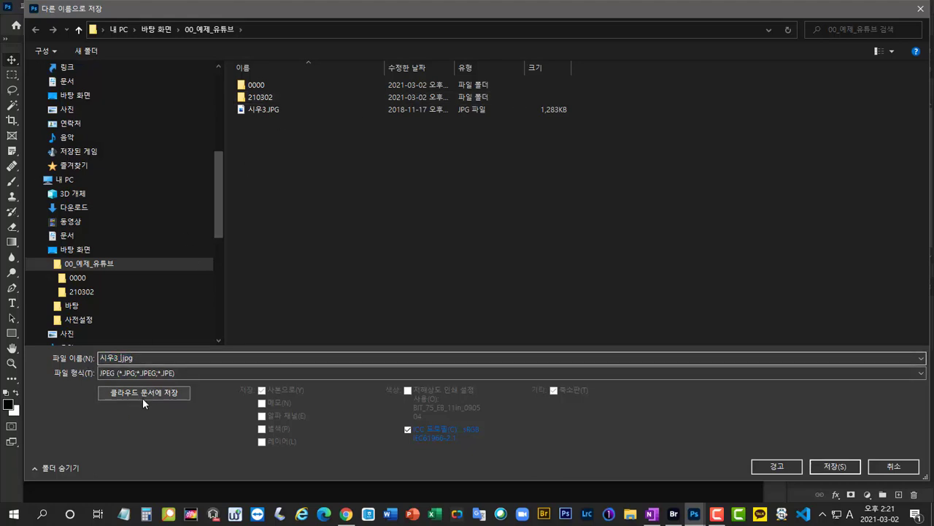
pyautogui.write('w')
pyautogui.click(835, 467)
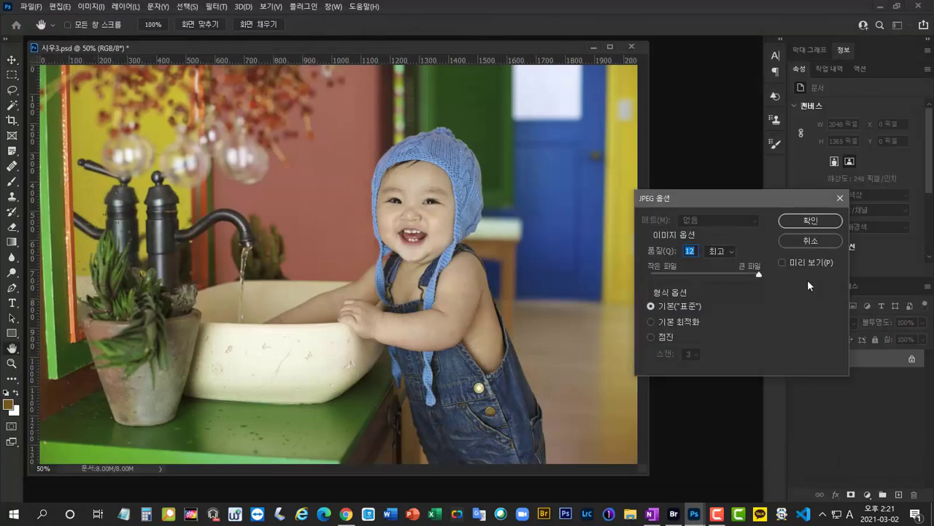
pyautogui.click(805, 219)
# - Close 시우3.psd without saving its changes
pyautogui.hotkey('ctrl', 'z')
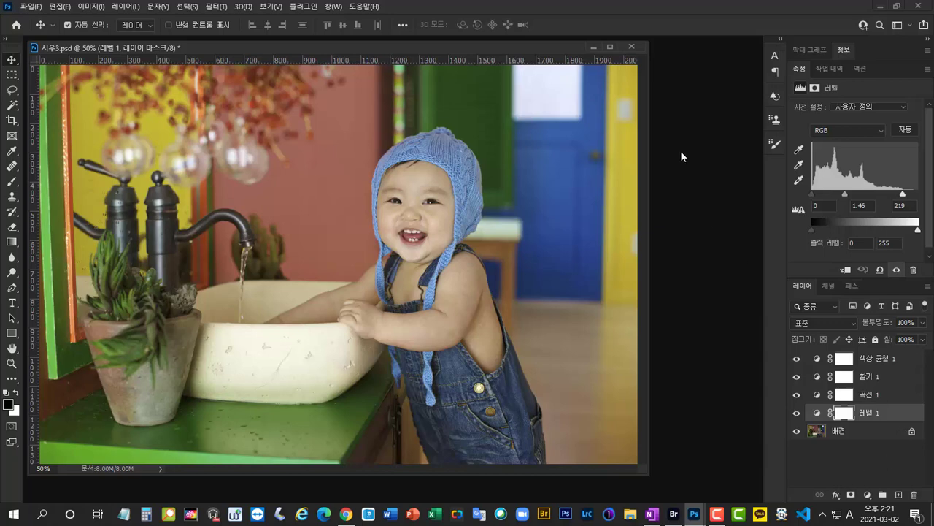
pyautogui.click(632, 45)
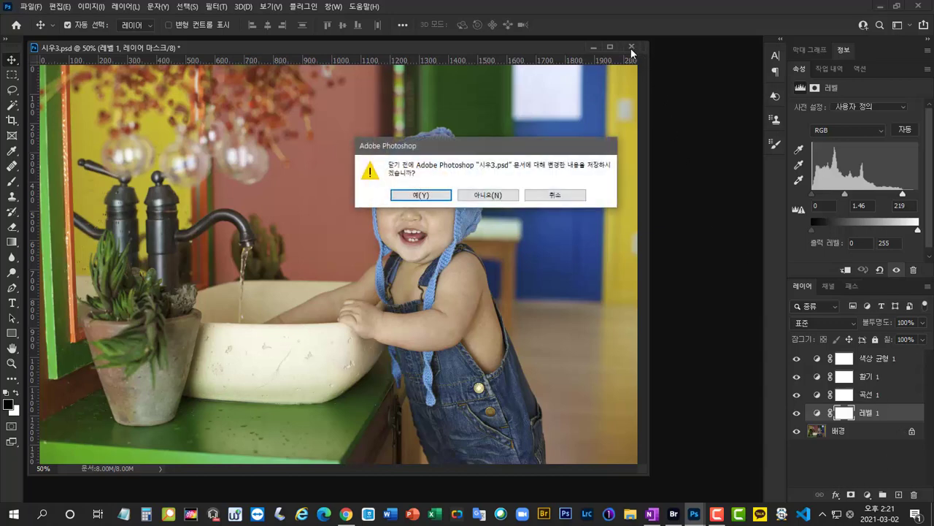
pyautogui.click(500, 194)
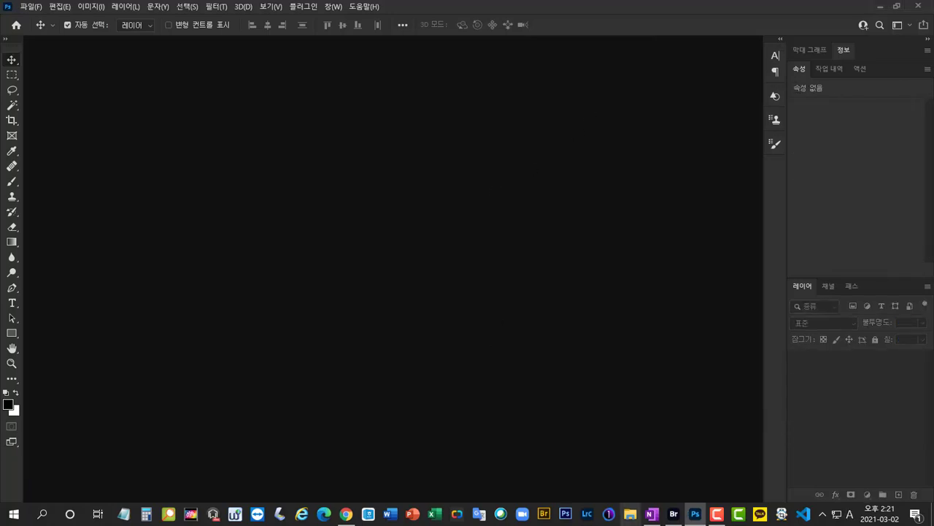
# - Switch to Bridge and preview the original 시우3.JPG and the layered 시우3.psd
pyautogui.click(674, 514)
pyautogui.click(568, 269)
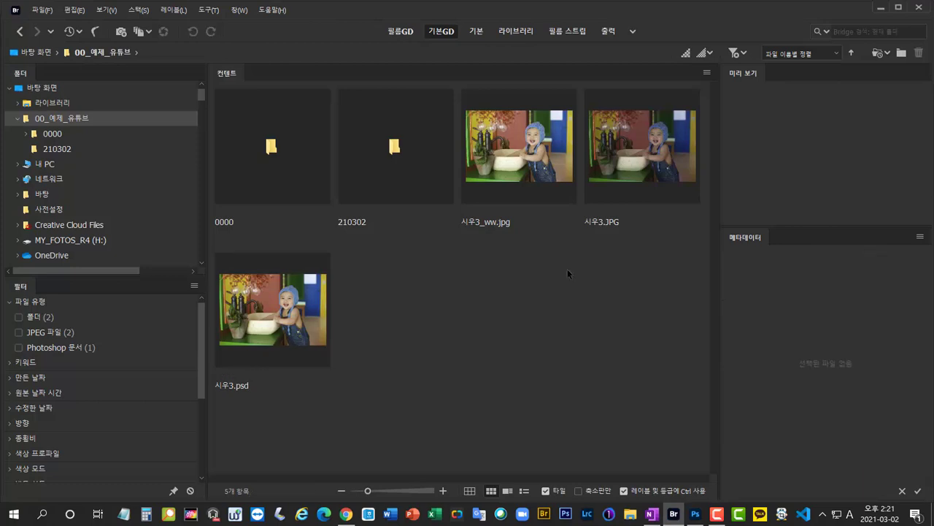
pyautogui.click(628, 164)
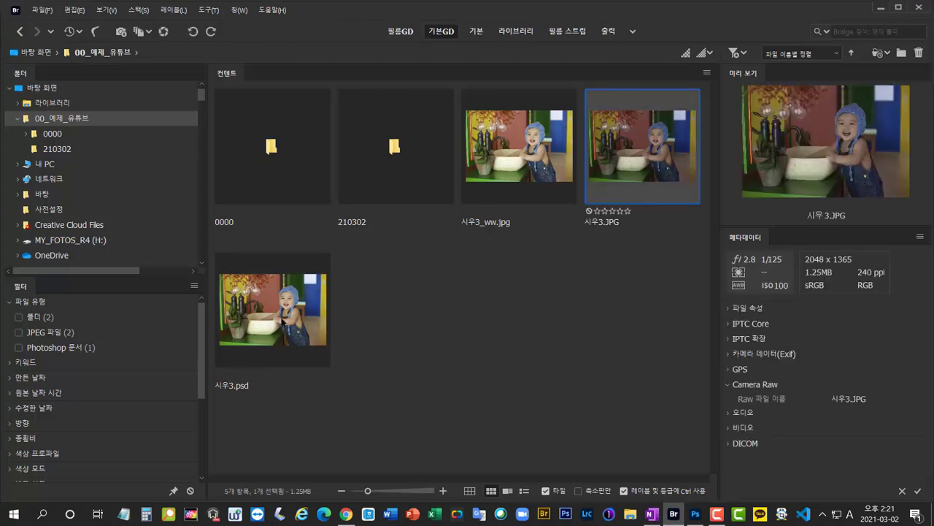
pyautogui.click(283, 321)
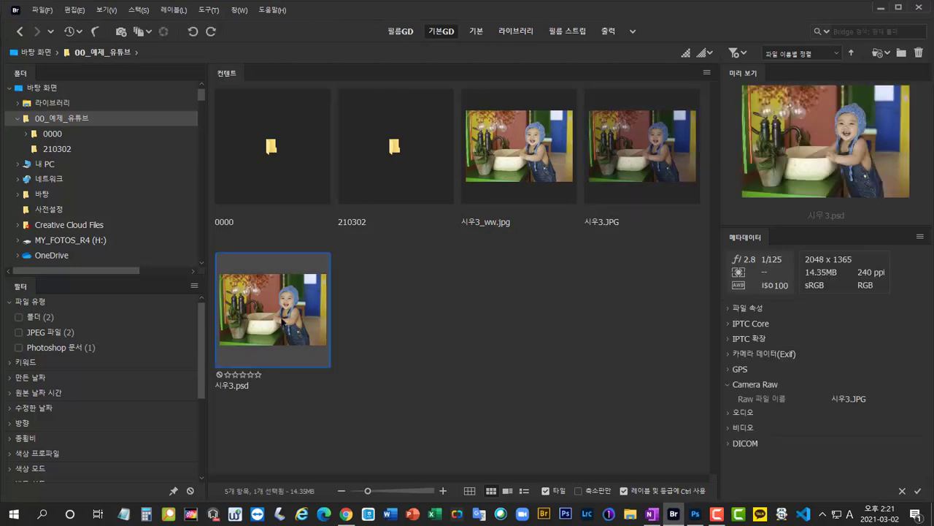
# - Select 시우3_ww.jpg and 시우3.psd together in Bridge and open both in Photoshop
pyautogui.click(509, 165)
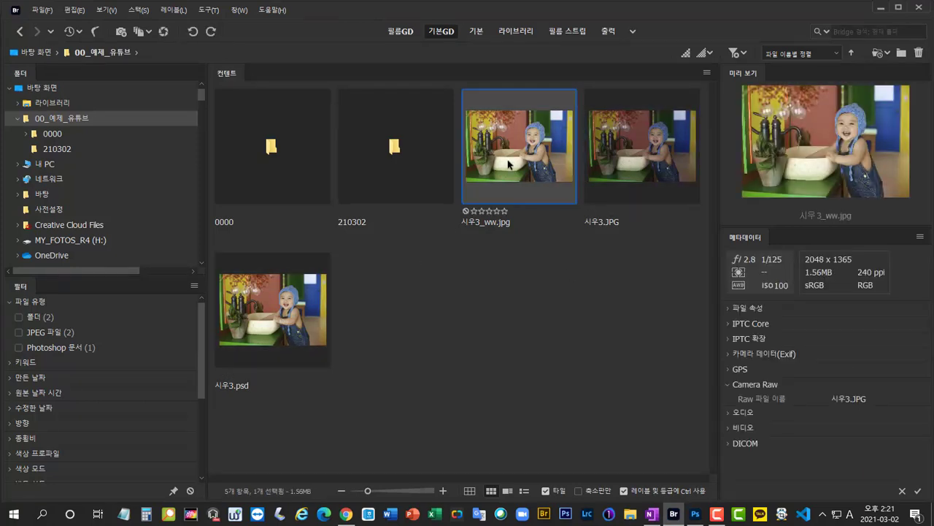
pyautogui.keyDown('ctrl'); pyautogui.click(267, 337); pyautogui.keyUp('ctrl')
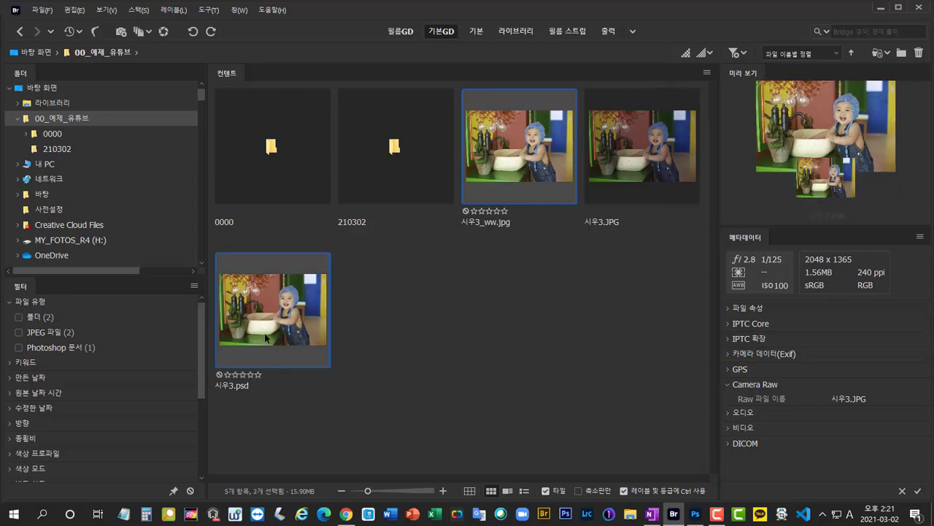
pyautogui.doubleClick(522, 167)
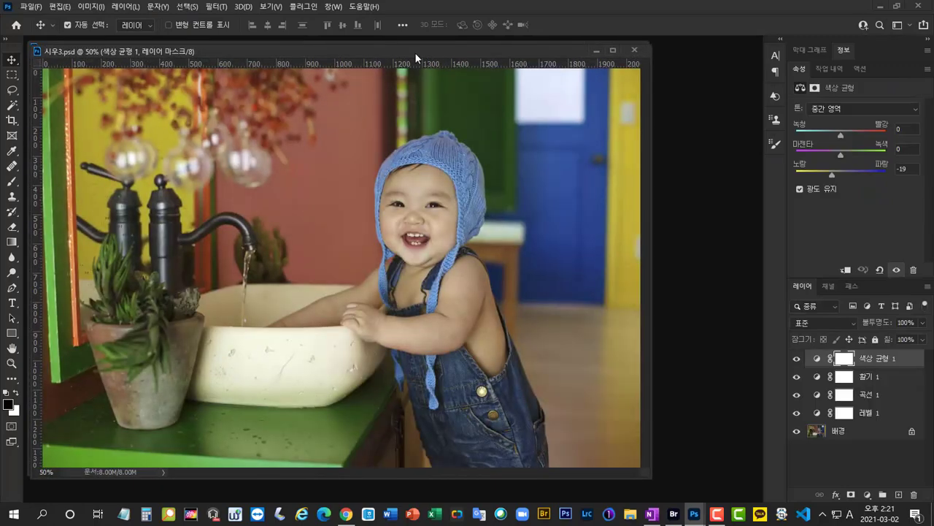
# - Arrange the floating 시우3.psd and 시우3_ww.jpg windows so their layer lists can be compared in turn
pyautogui.moveTo(415, 53); pyautogui.dragTo(384, 76)
pyautogui.click(224, 48)
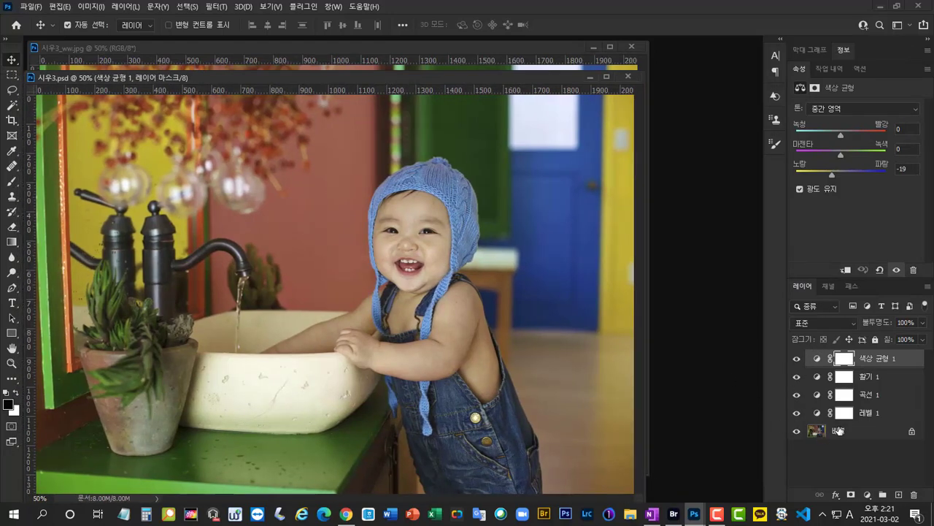
pyautogui.click(507, 44)
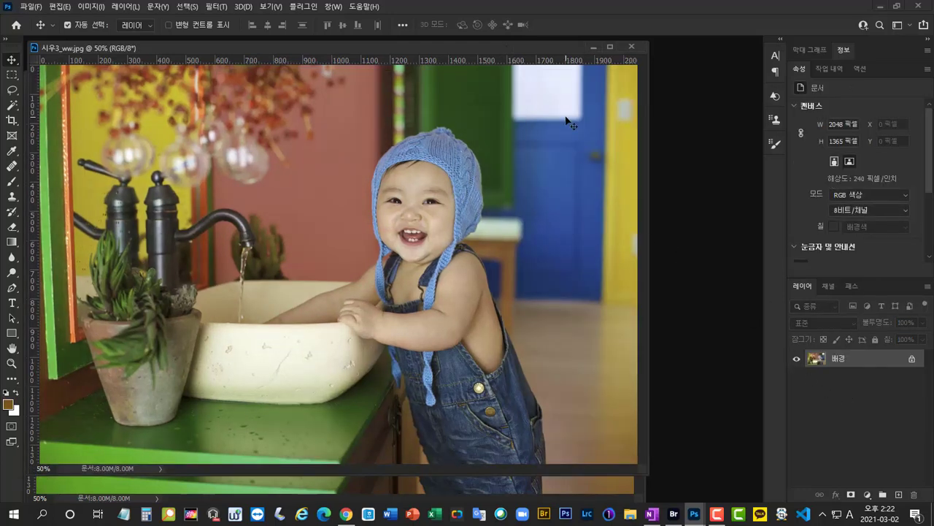
pyautogui.moveTo(553, 46); pyautogui.dragTo(626, 48)
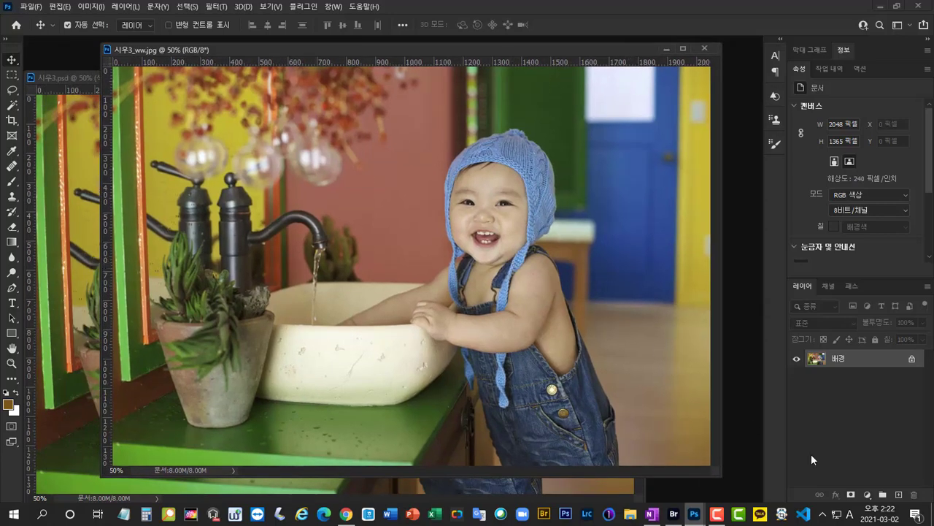
# - Add a Curves adjustment layer to 시우3_ww.jpg, raising the midtone point to input 128, output 141
pyautogui.click(867, 495)
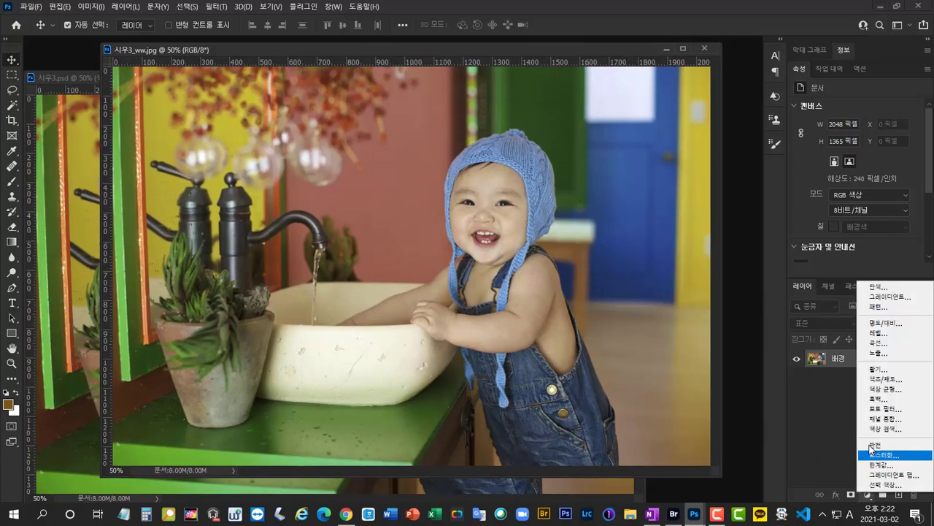
pyautogui.click(879, 343)
pyautogui.moveTo(867, 181); pyautogui.dragTo(867, 177)
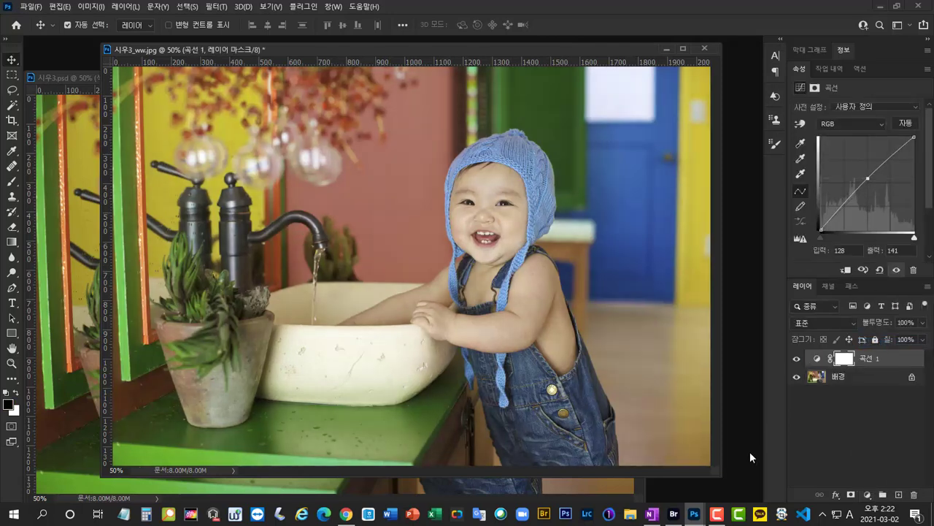
# - Close 시우3_ww.jpg without saving its changes and reposition the 시우3.psd window
pyautogui.click(704, 49)
pyautogui.click(544, 199)
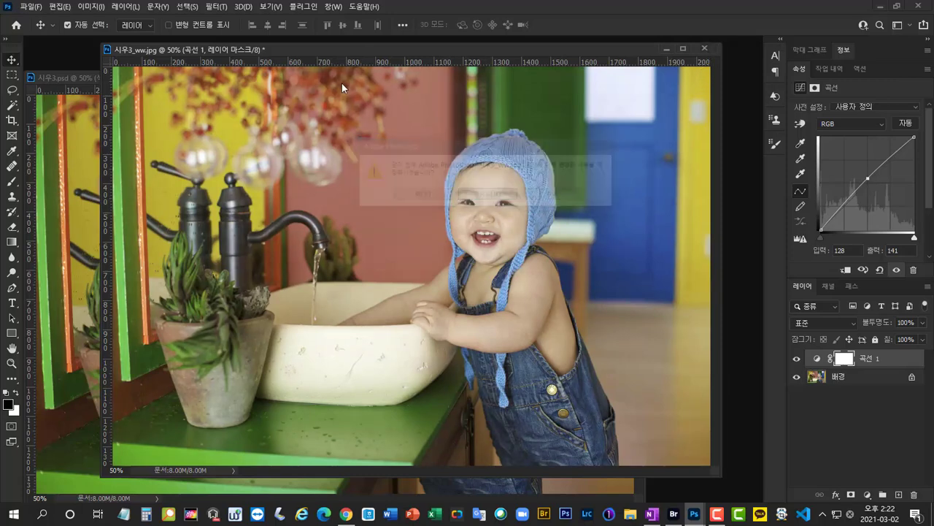
pyautogui.moveTo(349, 75); pyautogui.dragTo(370, 45)
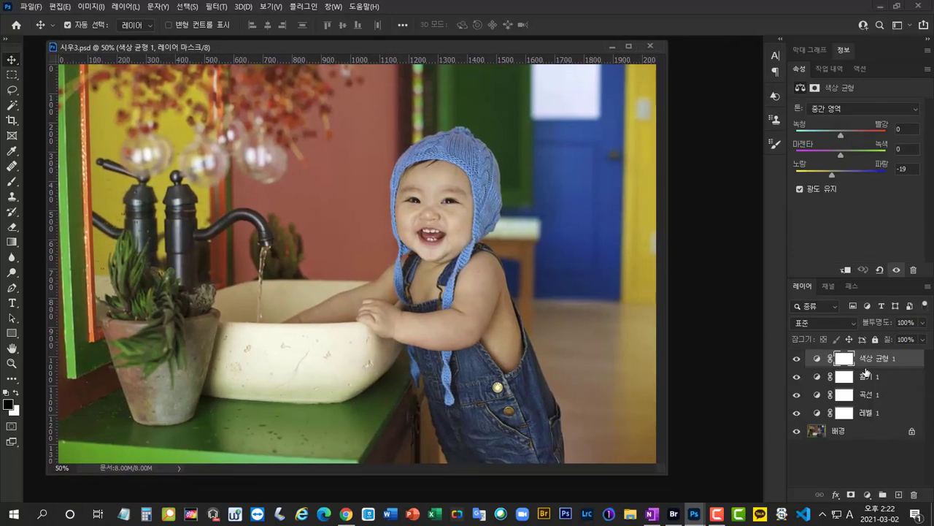
# - Brighten 시우3.psd by setting the midtone value of its existing Levels adjustment layer to 1.43
pyautogui.click(891, 414)
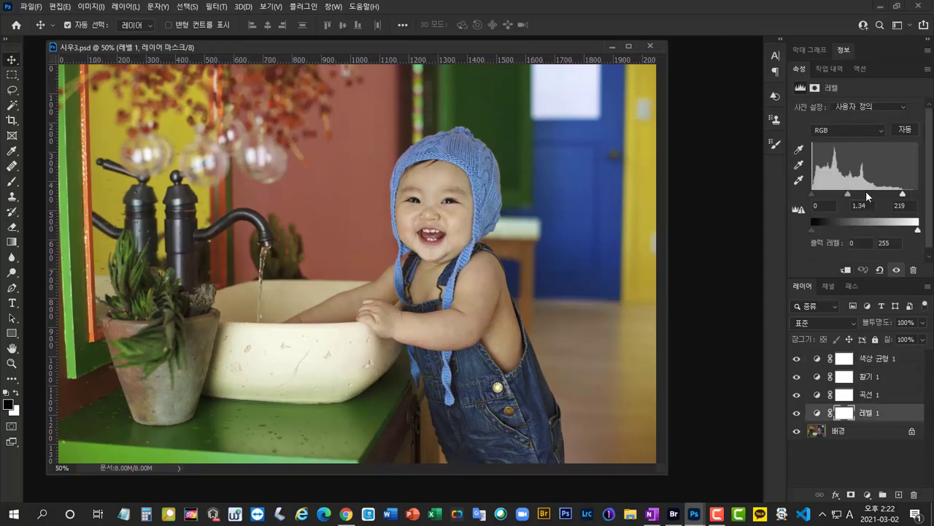
pyautogui.moveTo(848, 192); pyautogui.dragTo(846, 192)
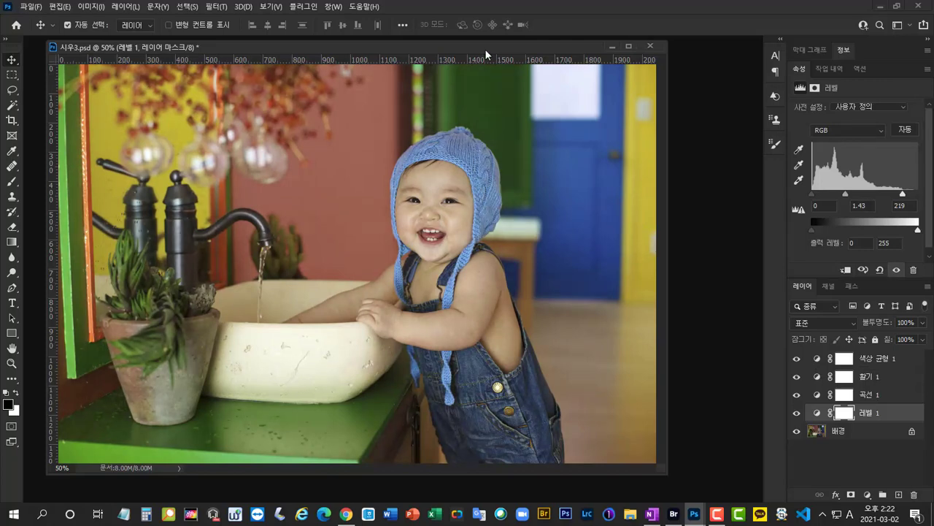
pyautogui.moveTo(485, 49); pyautogui.dragTo(463, 49)
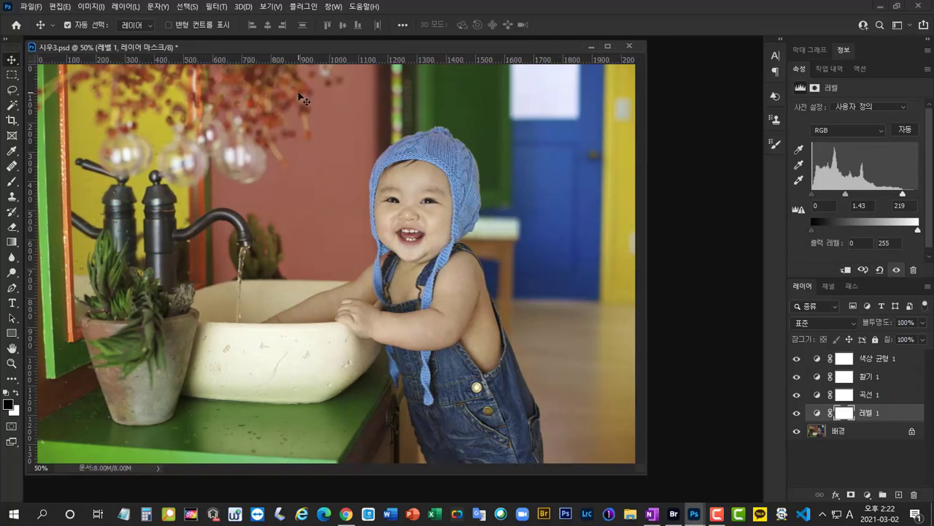
# - Save a JPEG copy of the photo as 시우3_wf.jpg with quality 12 and the baseline standard format option
pyautogui.click(31, 6)
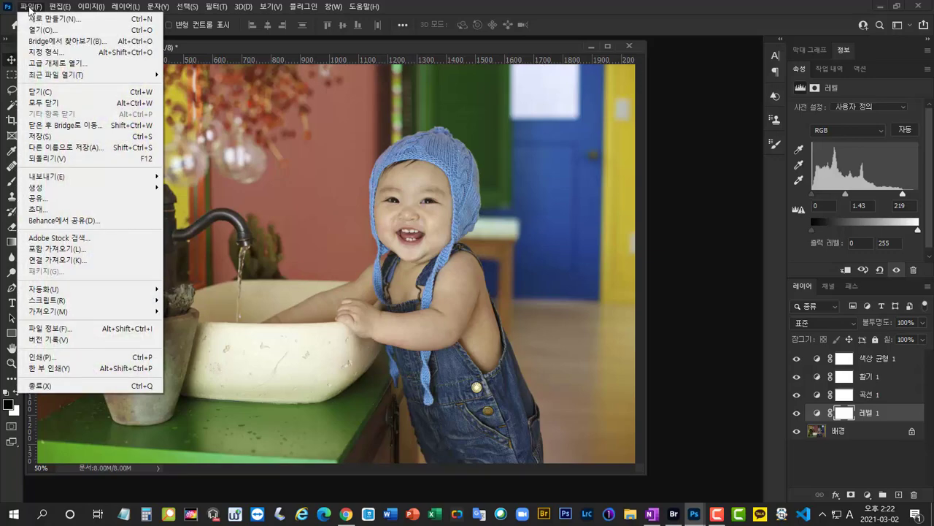
pyautogui.click(57, 146)
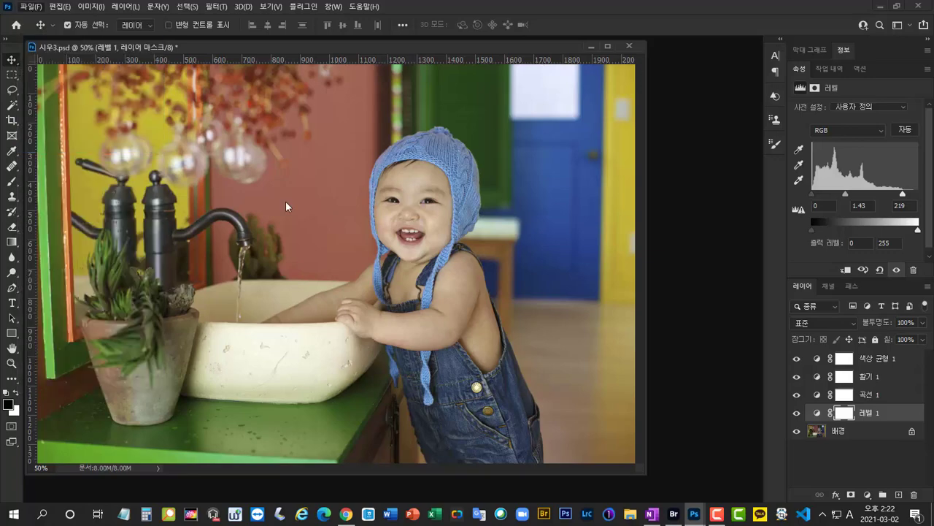
pyautogui.click(137, 373)
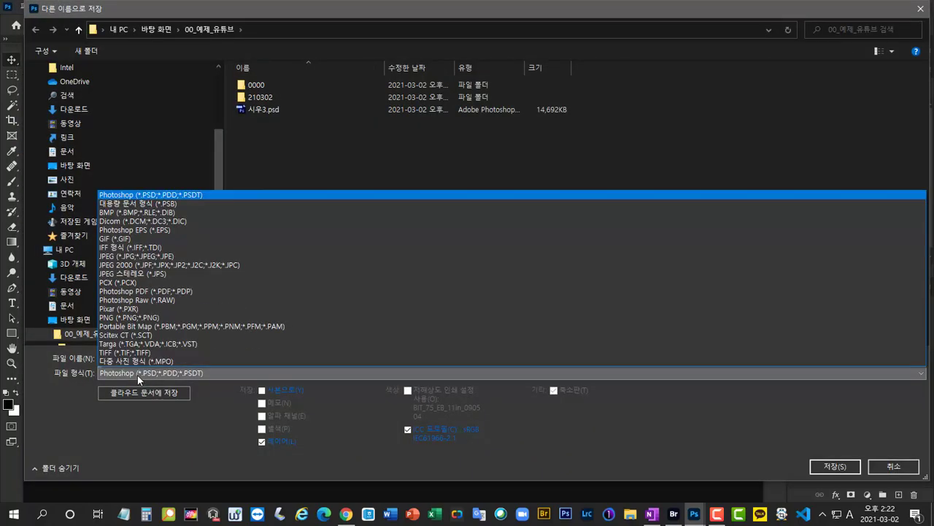
pyautogui.click(144, 256)
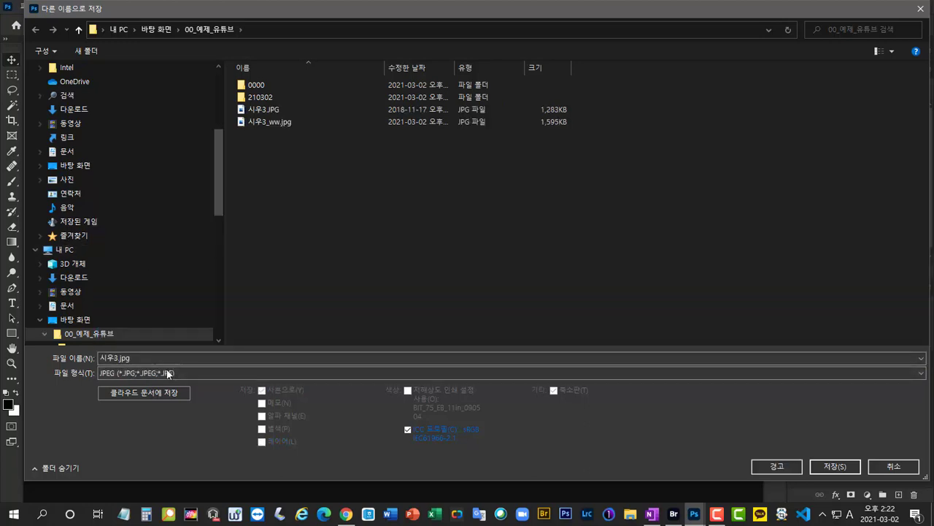
pyautogui.click(119, 358)
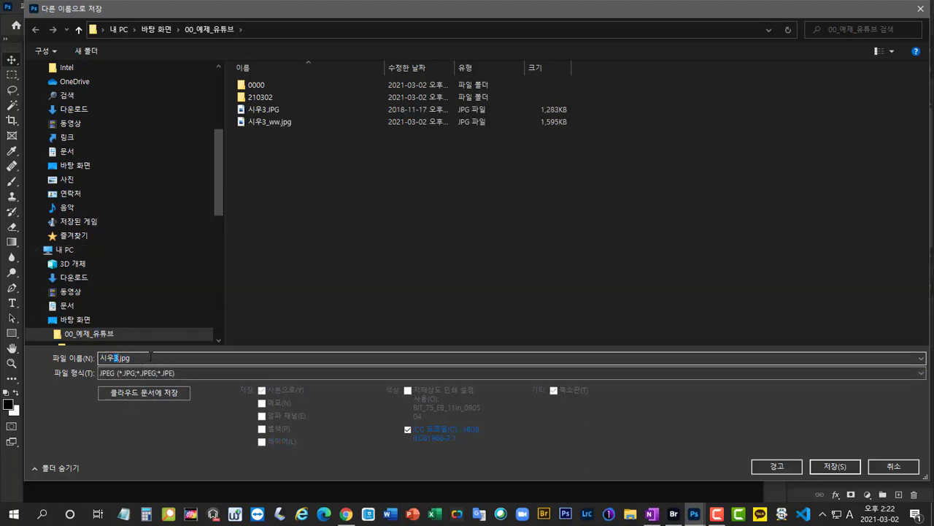
pyautogui.write('wf')
pyautogui.press('Return')
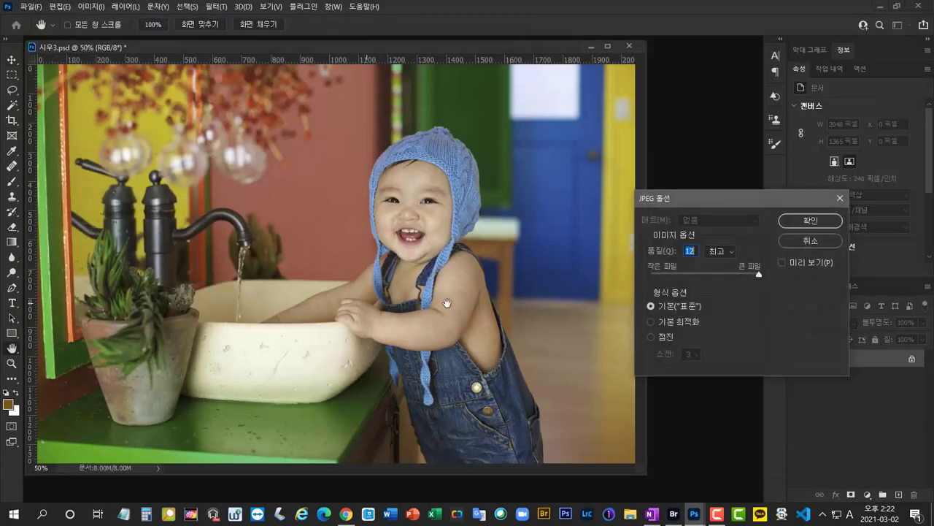
pyautogui.click(825, 221)
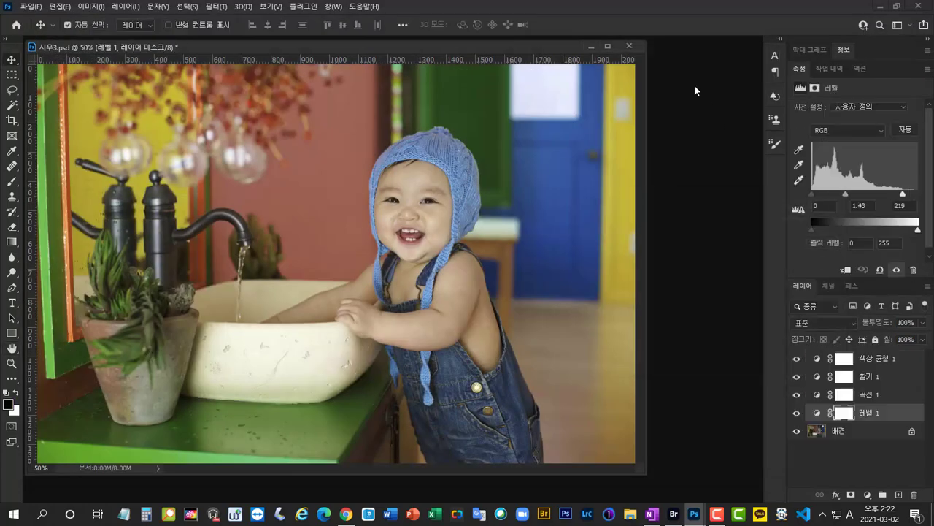
# - Close 시우3.psd and save its changes
pyautogui.click(629, 46)
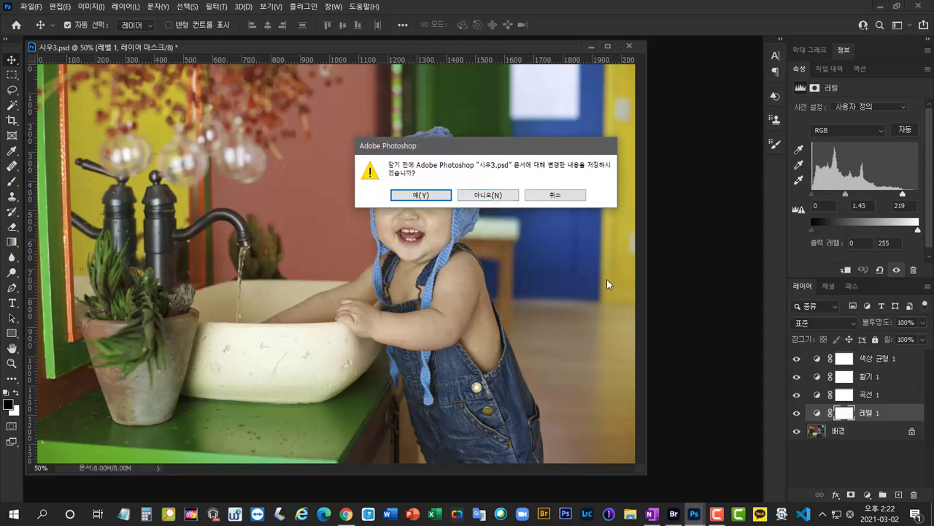
pyautogui.click(414, 195)
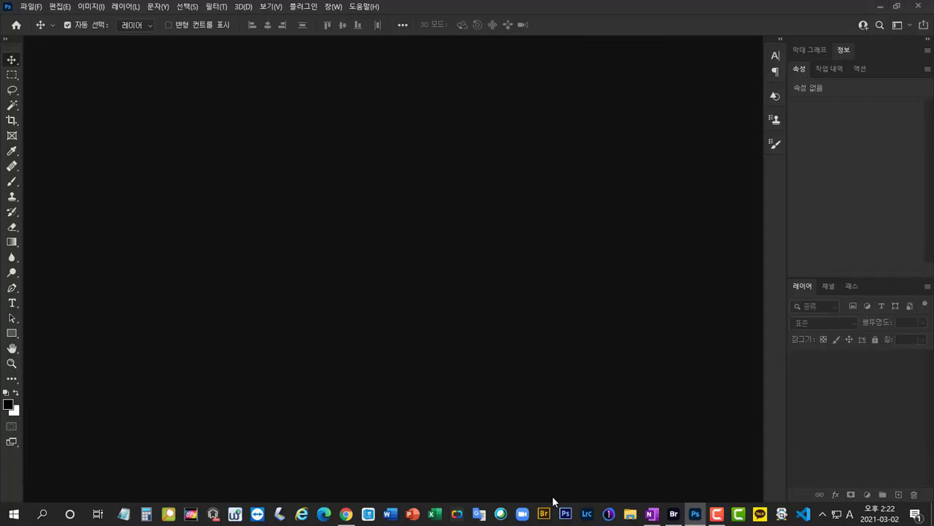
# - Switch to Bridge and delete 시우3_ww.jpg from the 00_예제_유튜브 folder
pyautogui.click(674, 514)
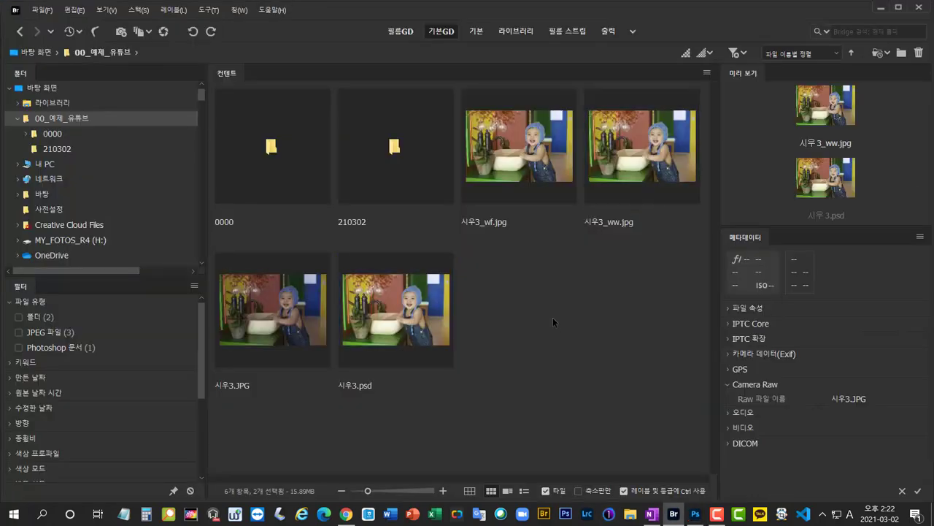
pyautogui.click(646, 222)
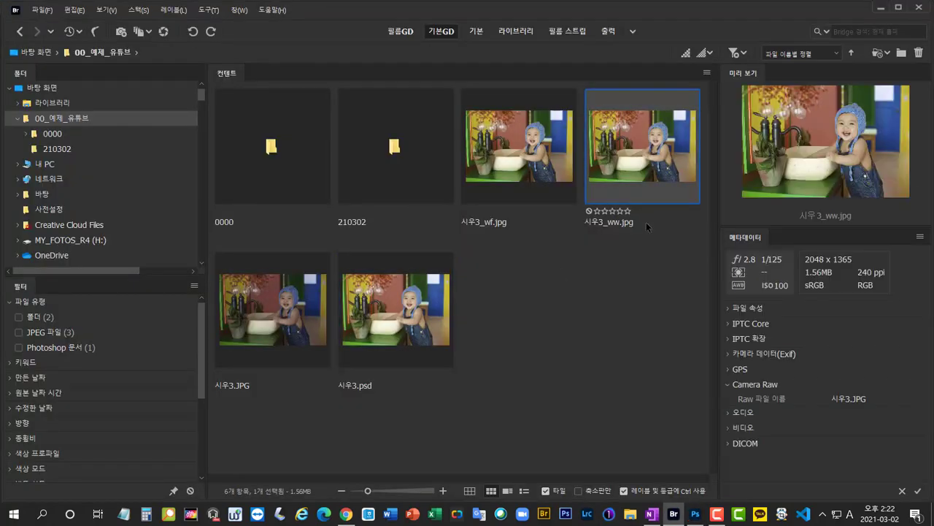
pyautogui.press('Delete')
# - Widen the content area and reorder the thumbnails as 시우3.JPG, 시우3.psd and 시우3_wf.jpg
pyautogui.moveTo(264, 351); pyautogui.dragTo(433, 241)
pyautogui.click(437, 326)
pyautogui.moveTo(646, 161); pyautogui.dragTo(475, 175)
pyautogui.moveTo(294, 307); pyautogui.dragTo(568, 176)
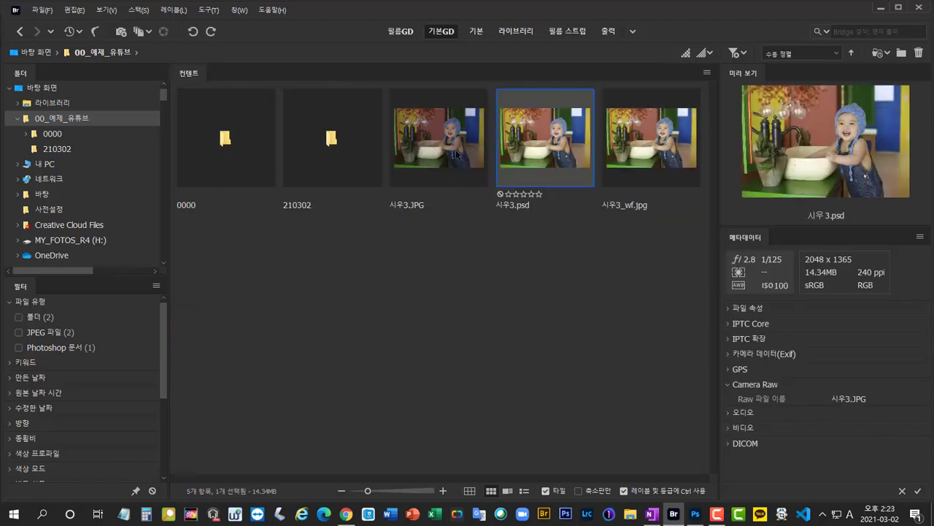
# - Compare the previews of 시우3.JPG, 시우3.psd and 시우3_wf.jpg, and open 시우3.psd in Photoshop
pyautogui.press('Left')
pyautogui.click(569, 166)
pyautogui.click(633, 162)
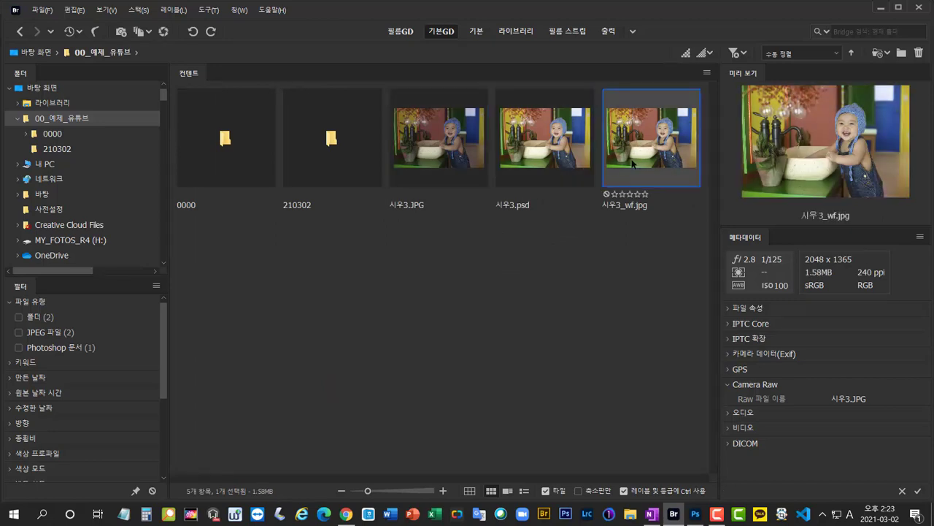
pyautogui.click(531, 161)
pyautogui.click(637, 161)
pyautogui.doubleClick(566, 146)
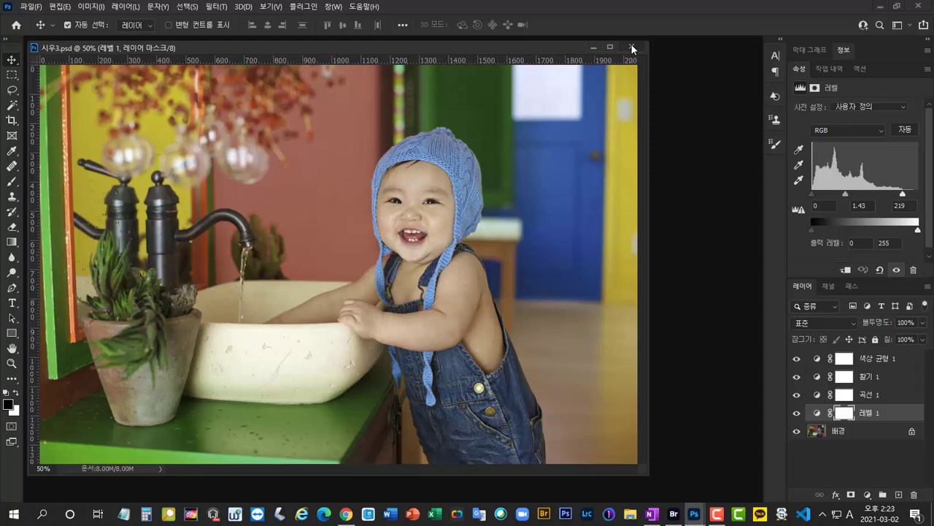
# - Switch to OneNote and handwrite PSD inside a box in pink ink on the blank area below the lesson list
pyautogui.click(652, 514)
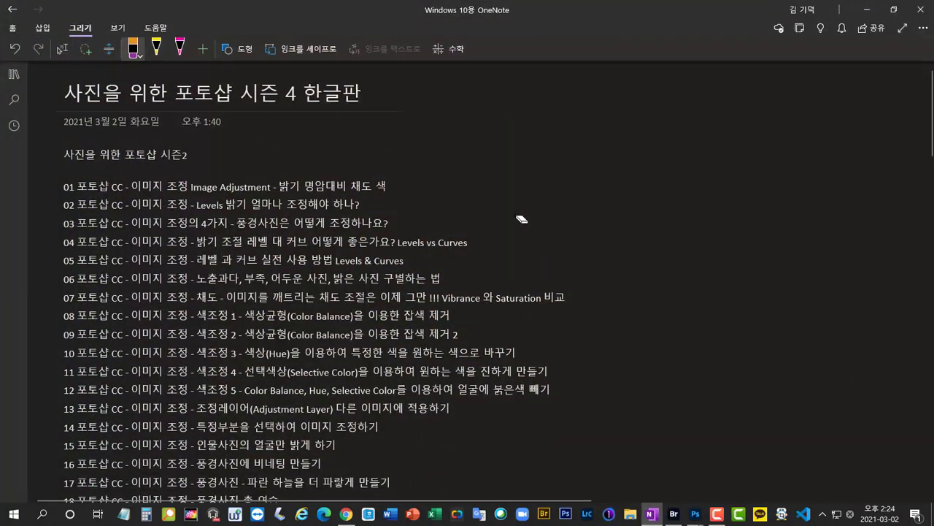
pyautogui.click(180, 49)
pyautogui.scroll(-10, 389, 236)
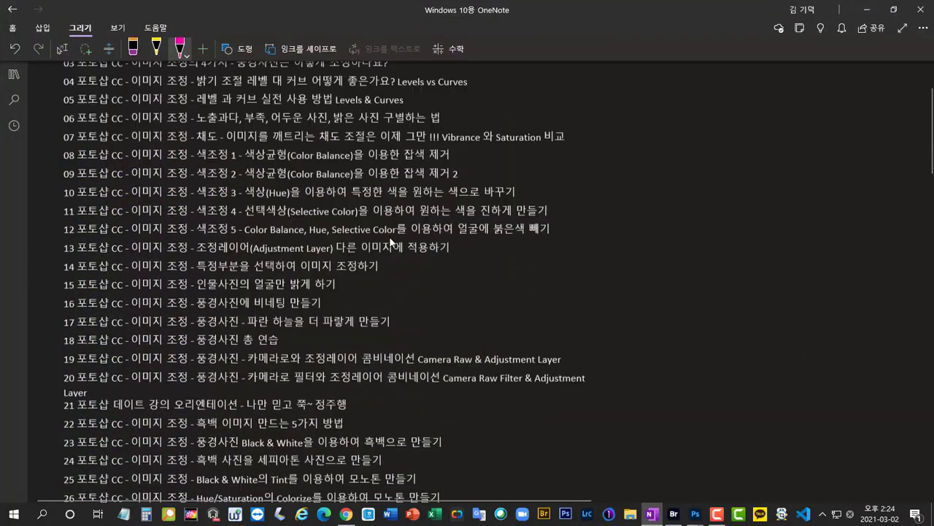
pyautogui.scroll(-15, 399, 279)
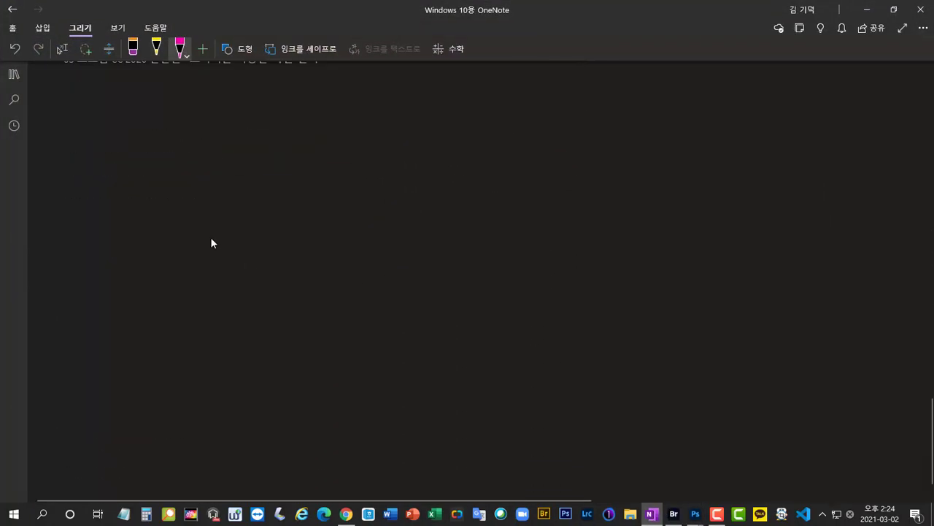
pyautogui.scroll(1, 211, 236)
pyautogui.scroll(-1, 209, 237)
pyautogui.moveTo(169, 182)
pyautogui.mouseDown()
pyautogui.moveTo(169, 222)
pyautogui.moveTo(178, 187)
pyautogui.moveTo(193, 214)
pyautogui.moveTo(265, 237)
pyautogui.mouseUp()
pyautogui.moveTo(280, 159)
pyautogui.mouseDown()
pyautogui.moveTo(152, 158)
pyautogui.moveTo(140, 231)
pyautogui.mouseUp()
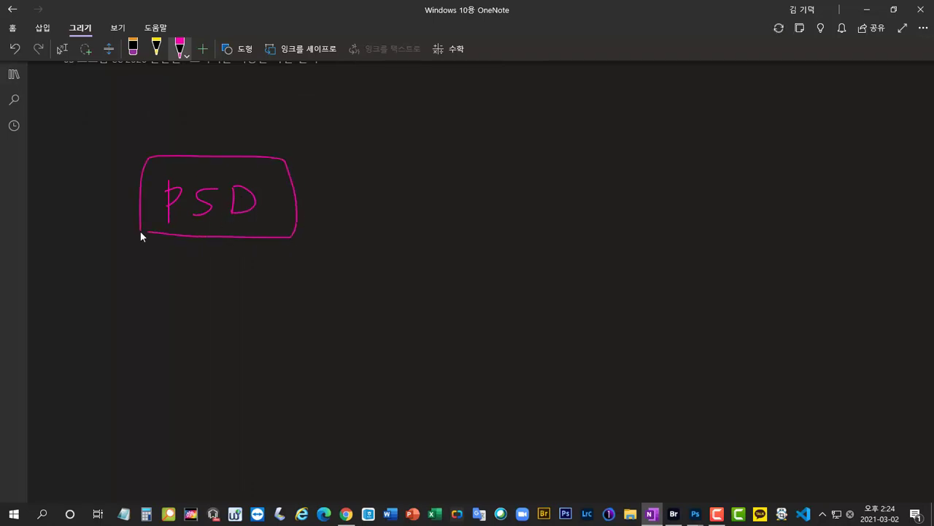
# - Draw three arrows from the PSD box, each leading to a handwritten JPG label
pyautogui.moveTo(312, 178); pyautogui.dragTo(398, 151)
pyautogui.moveTo(518, 125)
pyautogui.mouseDown()
pyautogui.moveTo(500, 140)
pyautogui.moveTo(526, 156)
pyautogui.mouseUp()
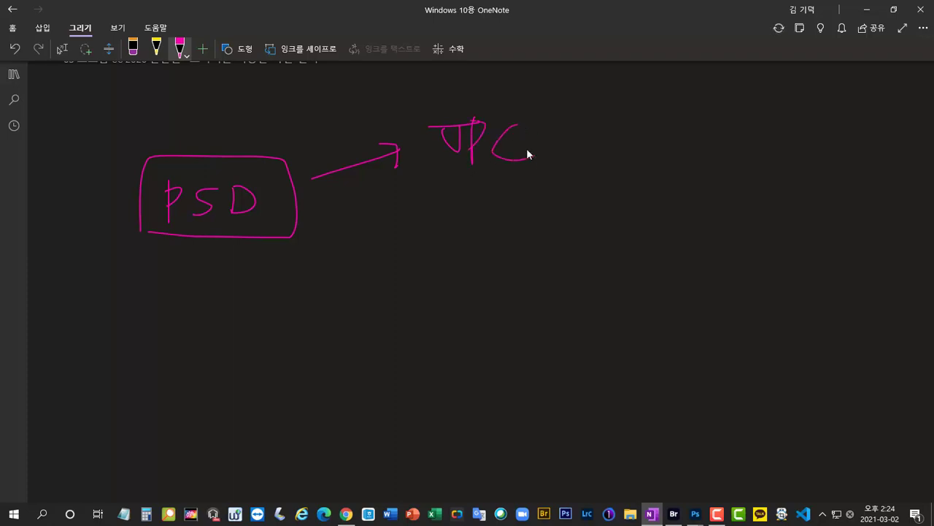
pyautogui.moveTo(475, 207)
pyautogui.mouseDown()
pyautogui.moveTo(474, 246)
pyautogui.moveTo(476, 222)
pyautogui.mouseUp()
pyautogui.moveTo(324, 197)
pyautogui.mouseDown()
pyautogui.moveTo(411, 226)
pyautogui.moveTo(419, 325)
pyautogui.moveTo(428, 321)
pyautogui.moveTo(408, 341)
pyautogui.mouseUp()
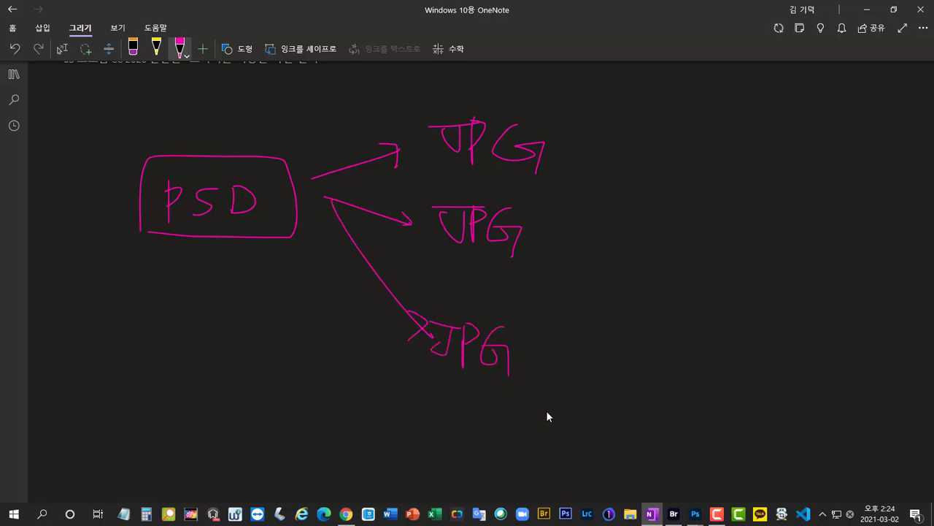
# - Circle the uppermost JPG label and draw an outgoing arrow from it, crossed out with an X
pyautogui.moveTo(543, 181)
pyautogui.mouseDown()
pyautogui.moveTo(463, 100)
pyautogui.moveTo(524, 111)
pyautogui.moveTo(559, 159)
pyautogui.moveTo(646, 154)
pyautogui.mouseUp()
pyautogui.moveTo(639, 106); pyautogui.dragTo(575, 202)
pyautogui.moveTo(573, 125); pyautogui.dragTo(642, 215)
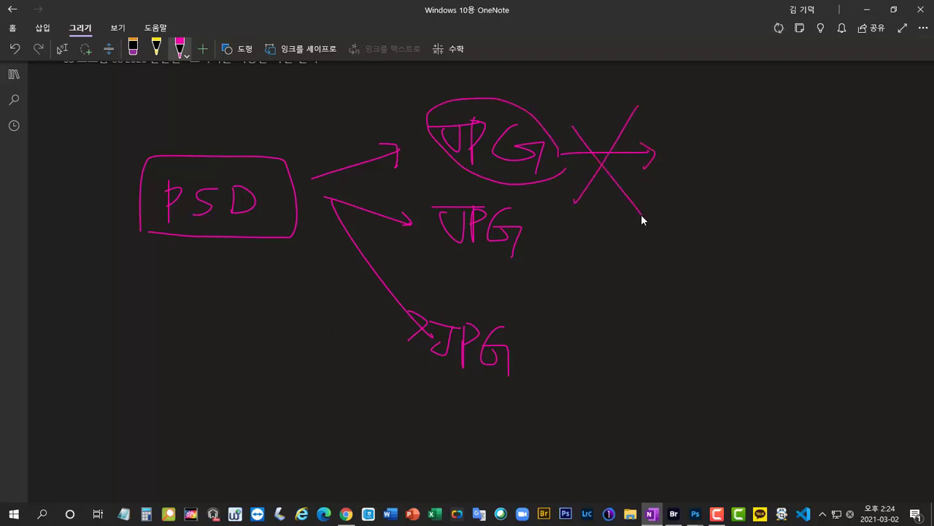
# - Draw a second frame around PSD and handwrite 작업본 beneath it
pyautogui.moveTo(139, 153)
pyautogui.mouseDown()
pyautogui.moveTo(139, 247)
pyautogui.moveTo(273, 247)
pyautogui.moveTo(294, 180)
pyautogui.moveTo(225, 159)
pyautogui.moveTo(142, 172)
pyautogui.mouseUp()
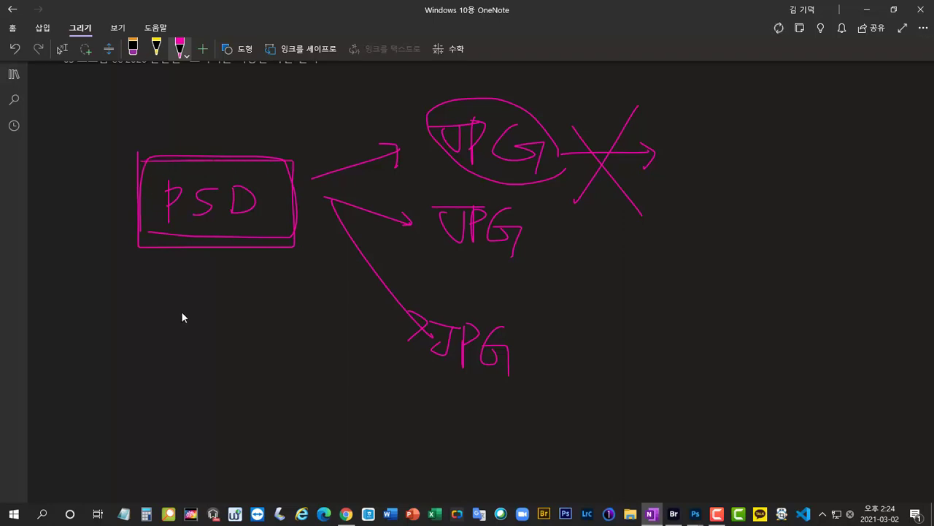
pyautogui.moveTo(175, 269)
pyautogui.mouseDown()
pyautogui.moveTo(178, 282)
pyautogui.moveTo(200, 292)
pyautogui.moveTo(212, 281)
pyautogui.moveTo(204, 307)
pyautogui.mouseUp()
pyautogui.moveTo(238, 275); pyautogui.dragTo(240, 291)
pyautogui.moveTo(236, 293); pyautogui.dragTo(248, 308)
pyautogui.moveTo(256, 276)
pyautogui.mouseDown()
pyautogui.moveTo(235, 296)
pyautogui.moveTo(267, 300)
pyautogui.mouseUp()
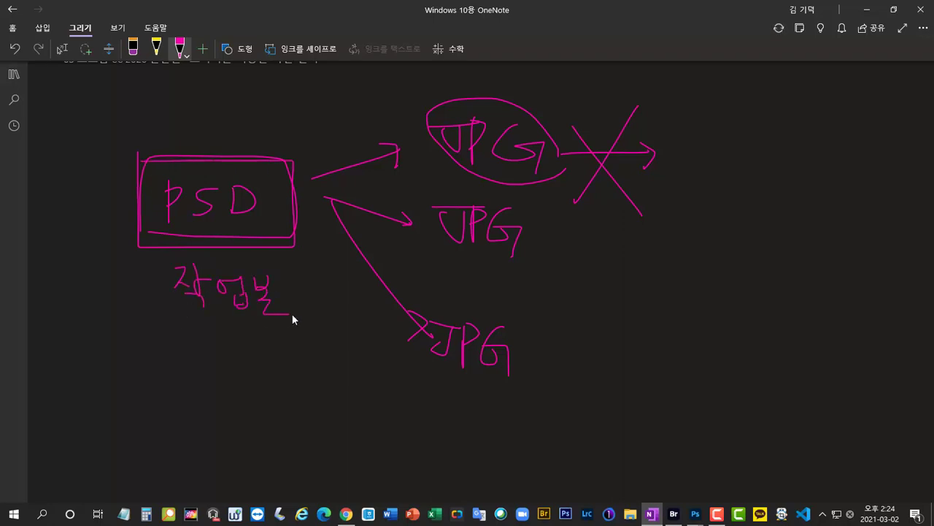
# - Underline the second and third JPG labels
pyautogui.moveTo(431, 249); pyautogui.dragTo(526, 260)
pyautogui.moveTo(413, 365); pyautogui.dragTo(606, 382)
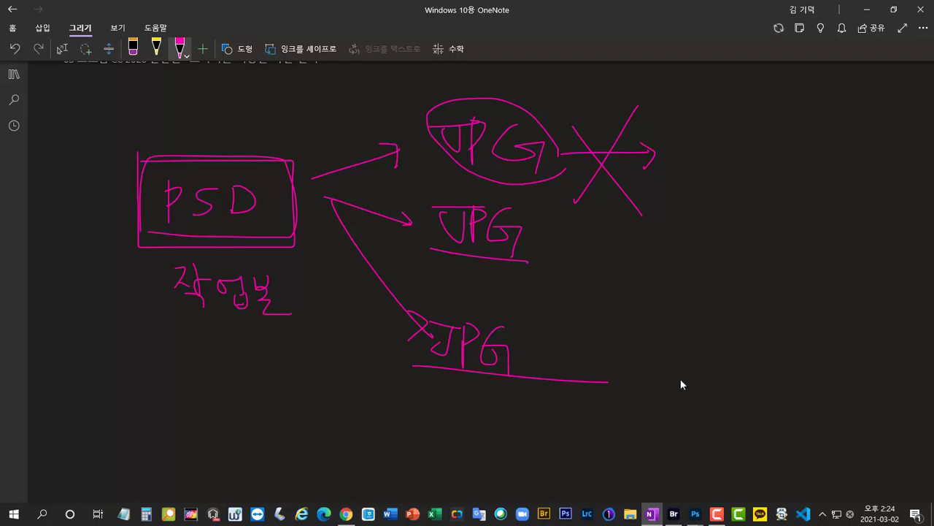
# - Draw a fourth arrow from PSD to another JPG label and outline the PSD box once more
pyautogui.moveTo(304, 208)
pyautogui.mouseDown()
pyautogui.moveTo(436, 449)
pyautogui.moveTo(482, 424)
pyautogui.moveTo(448, 439)
pyautogui.mouseUp()
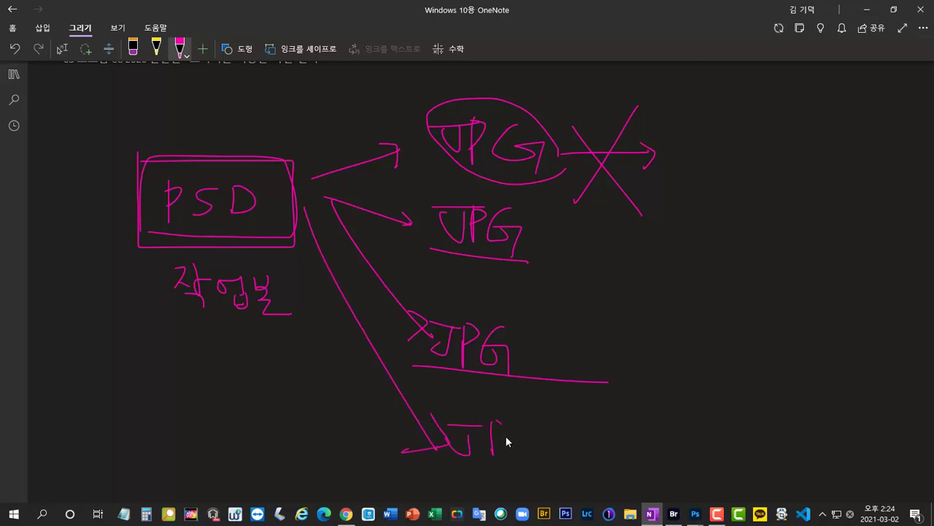
pyautogui.moveTo(506, 441)
pyautogui.mouseDown()
pyautogui.moveTo(530, 427)
pyautogui.moveTo(540, 467)
pyautogui.mouseUp()
pyautogui.moveTo(137, 157)
pyautogui.mouseDown()
pyautogui.moveTo(139, 227)
pyautogui.moveTo(195, 254)
pyautogui.moveTo(291, 253)
pyautogui.moveTo(297, 183)
pyautogui.moveTo(278, 167)
pyautogui.moveTo(151, 167)
pyautogui.mouseUp()
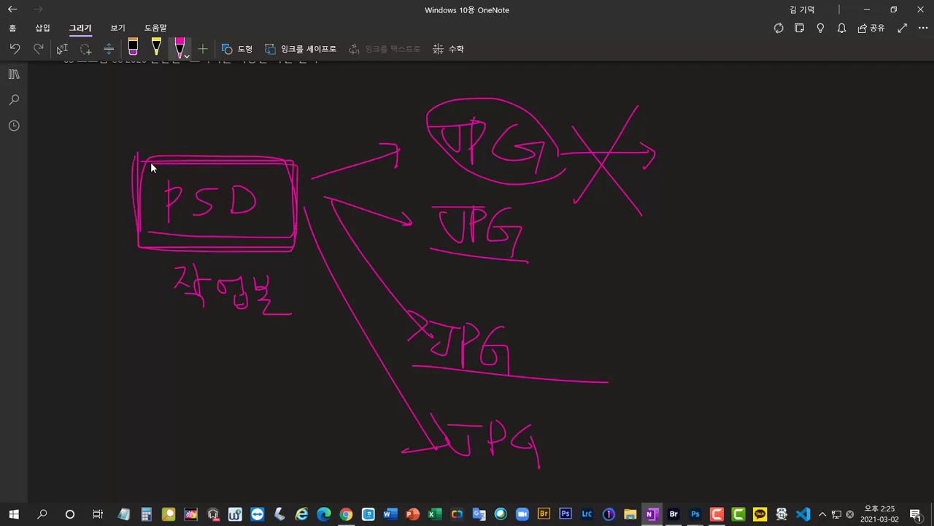